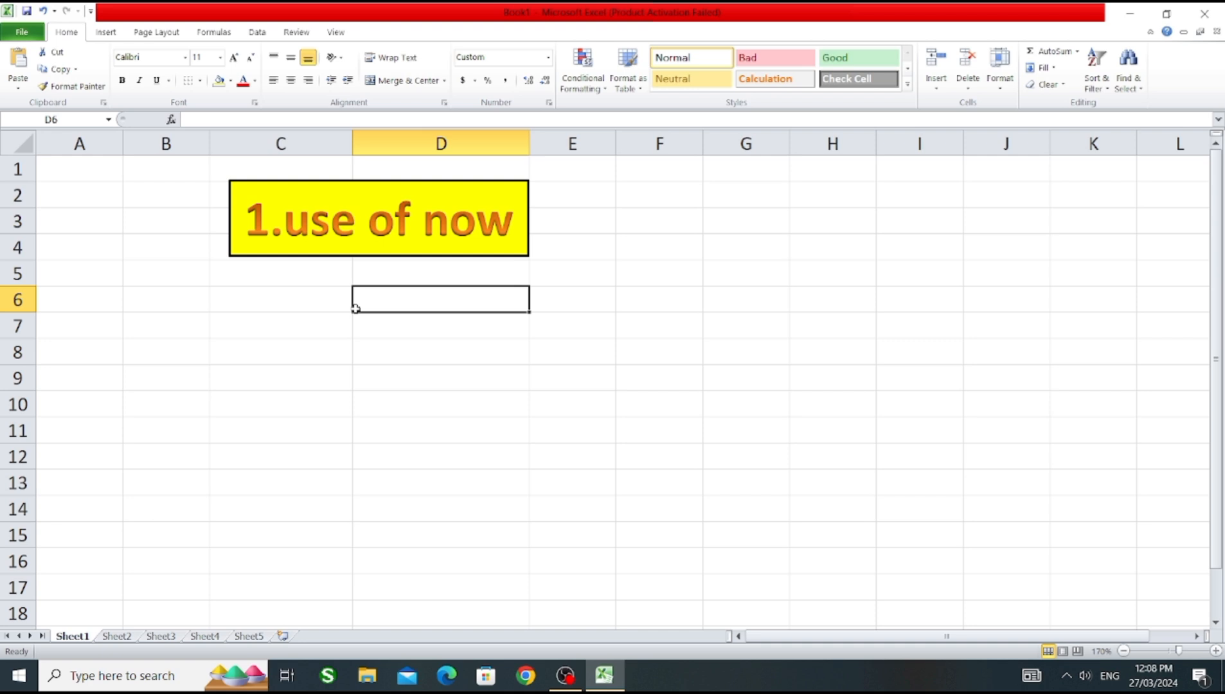
pyautogui.click(315, 303)
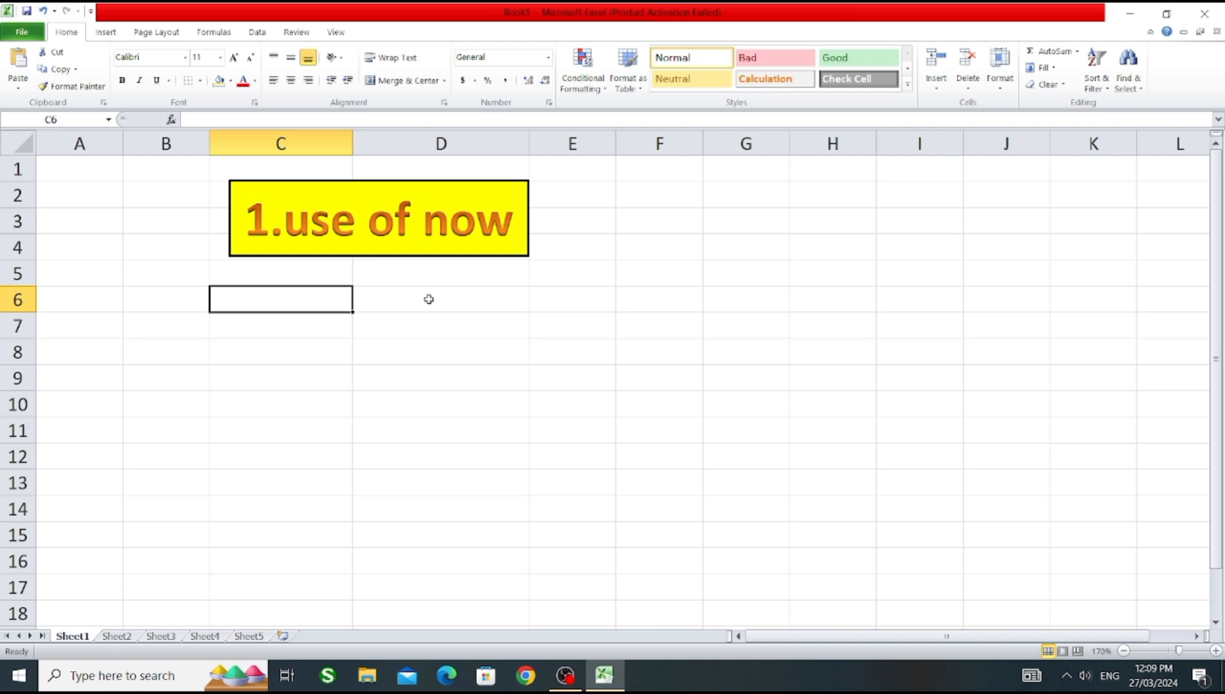
pyautogui.click(395, 298)
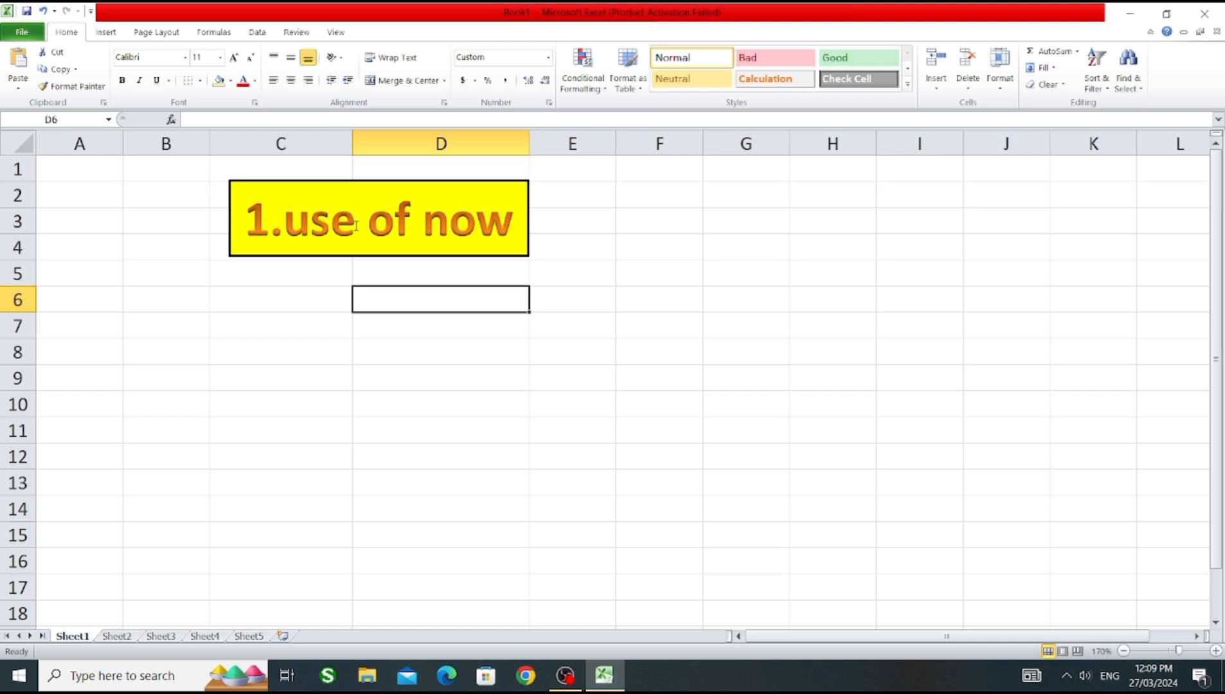
pyautogui.click(434, 335)
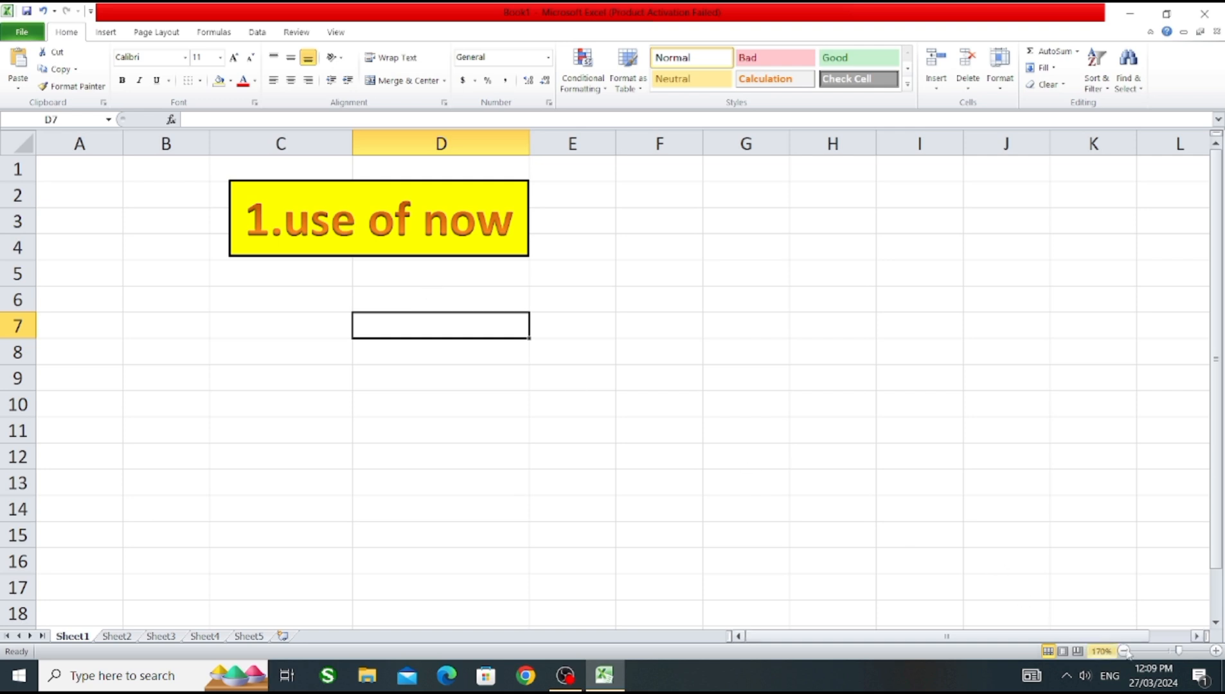
pyautogui.moveTo(1150, 680)
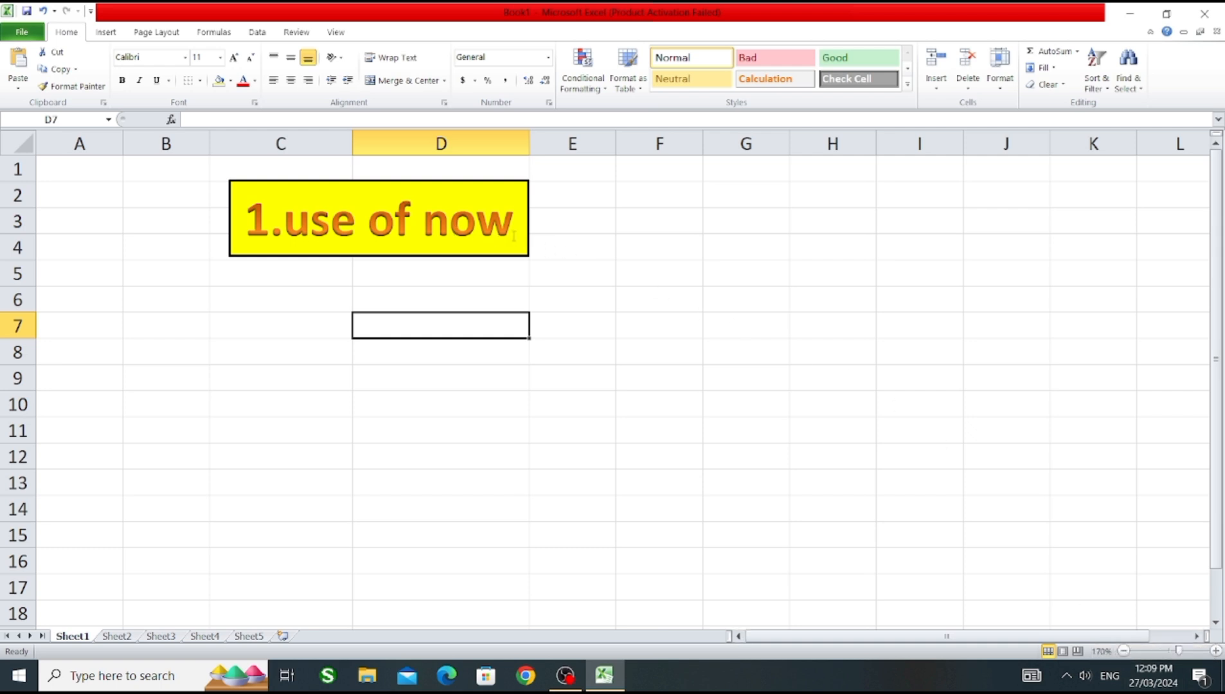
# Enter the formula =NOW() in cell D6 of Sheet1 to return the current date and time
pyautogui.click(417, 299)
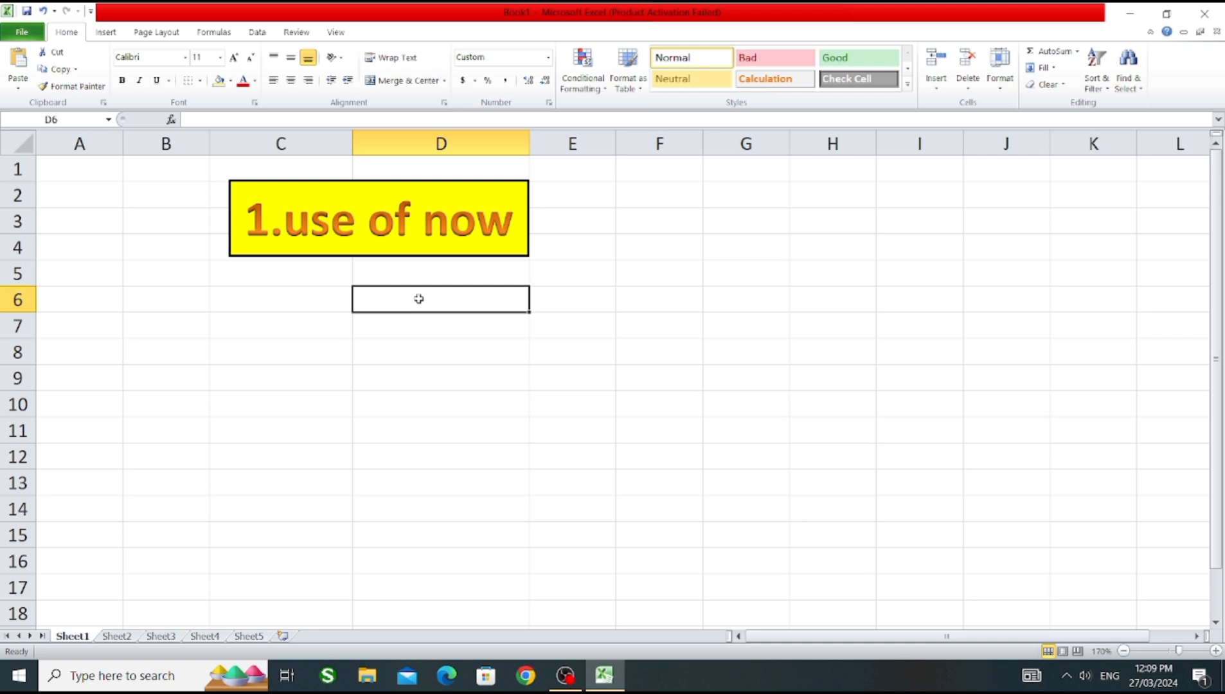
pyautogui.write('=no')
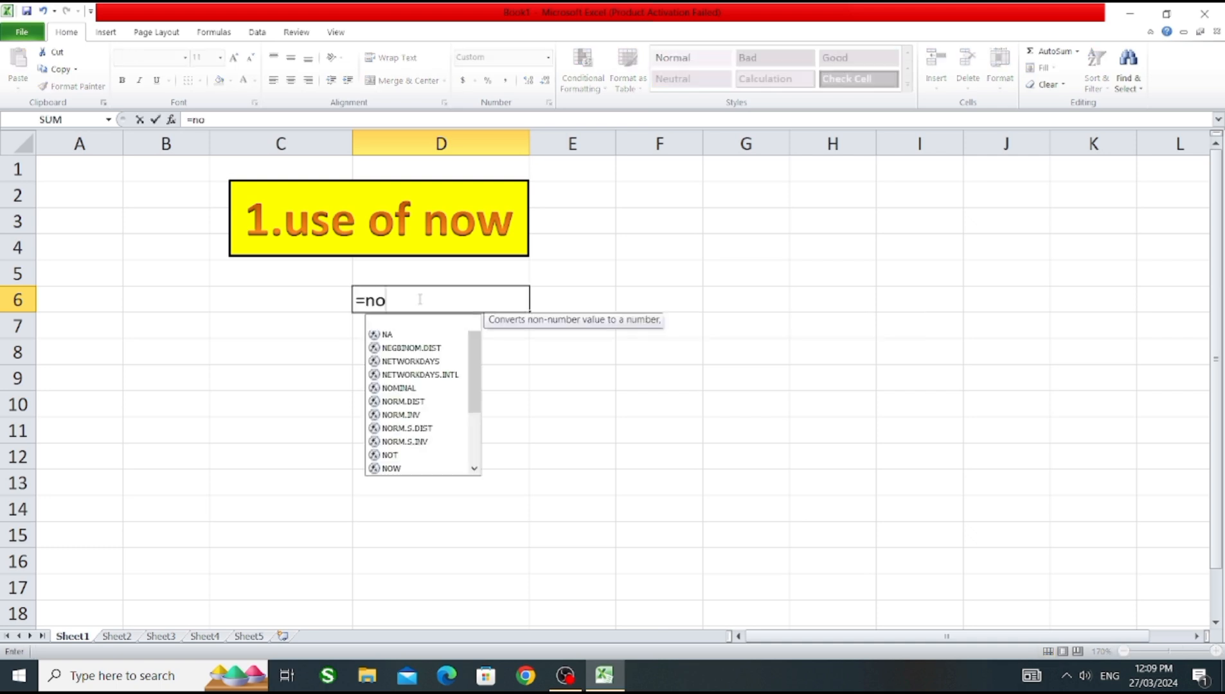
pyautogui.write('w')
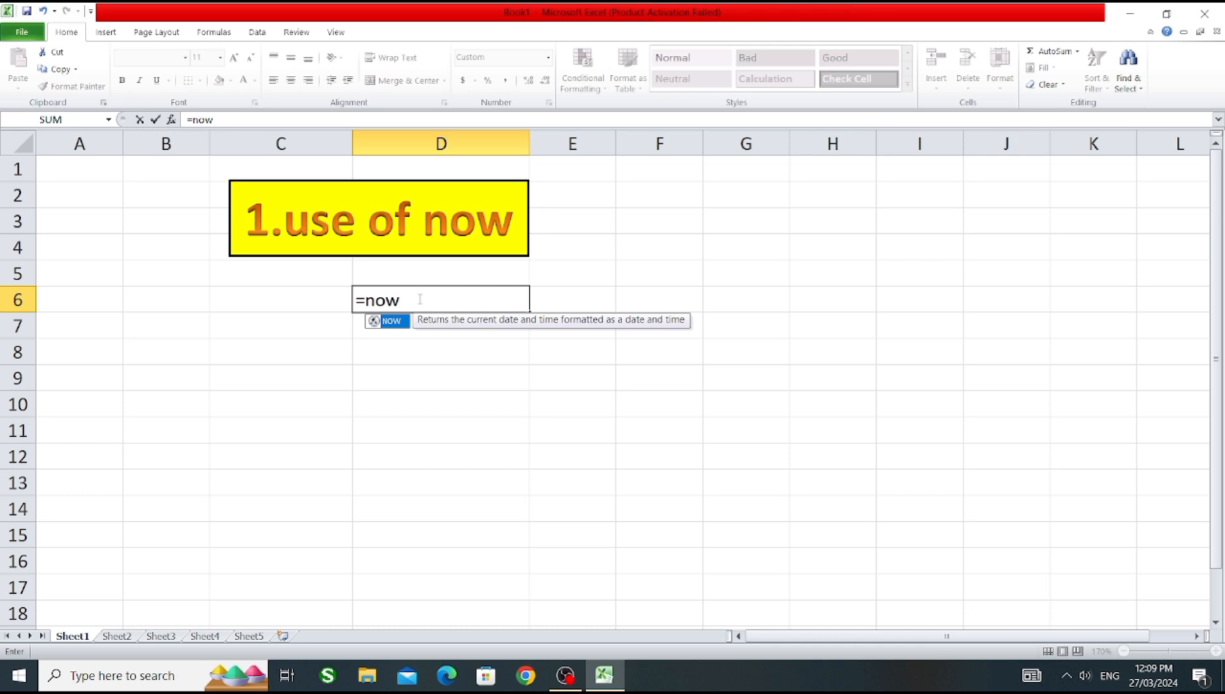
pyautogui.write('()')
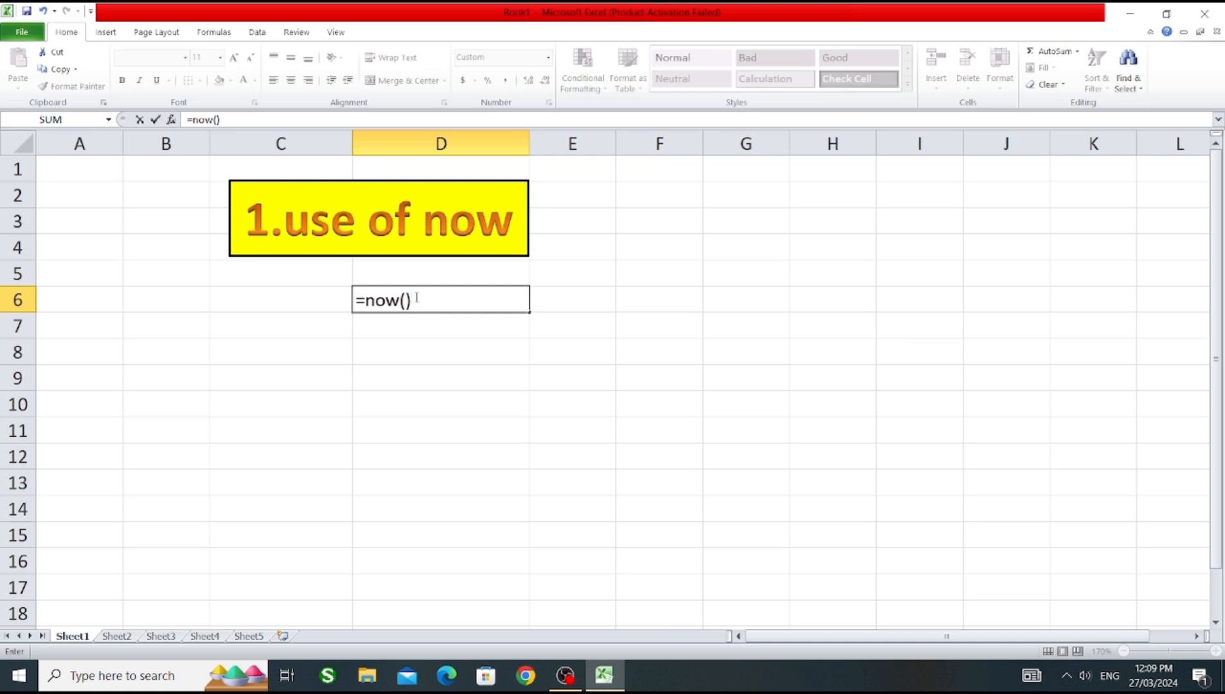
pyautogui.press('Return')
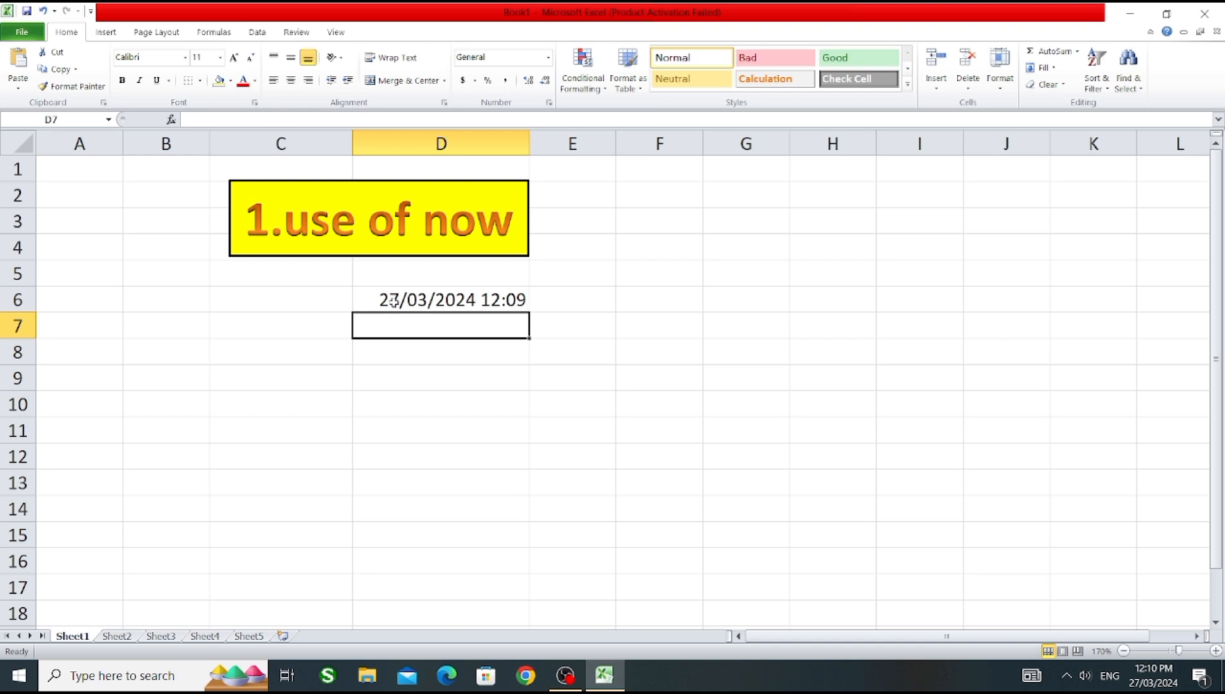
pyautogui.click(503, 307)
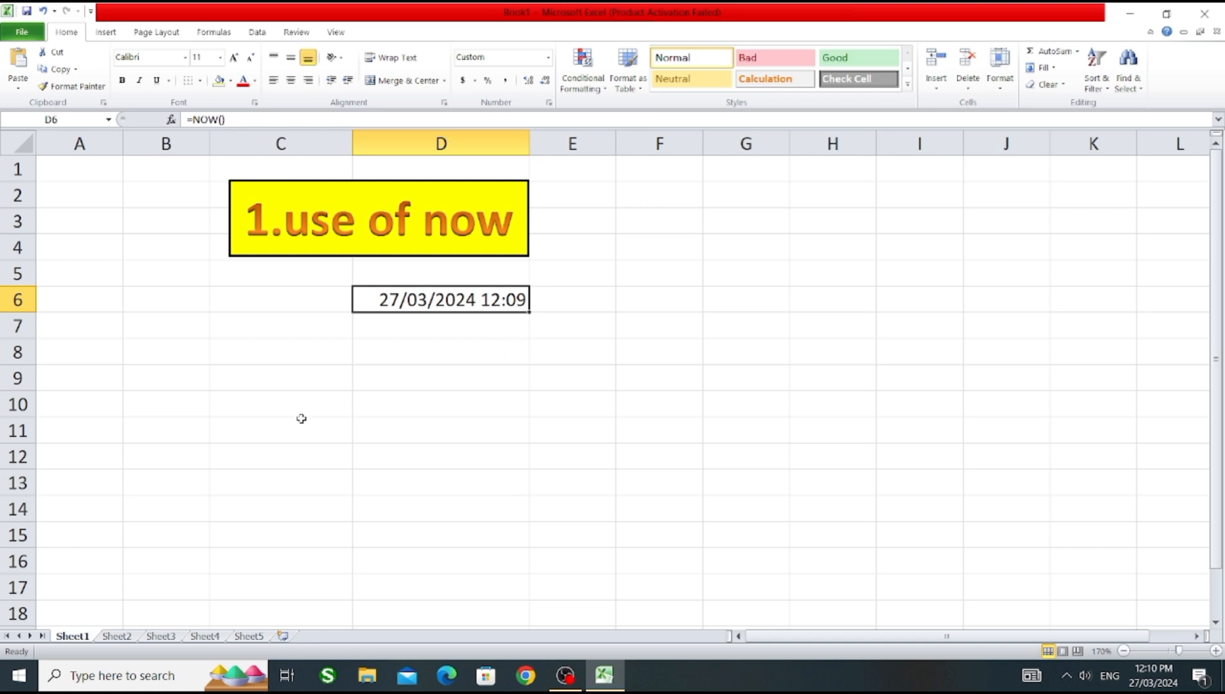
# On Sheet2, enter the formula =TODAY() in cell D5 to return the current date
pyautogui.click(123, 638)
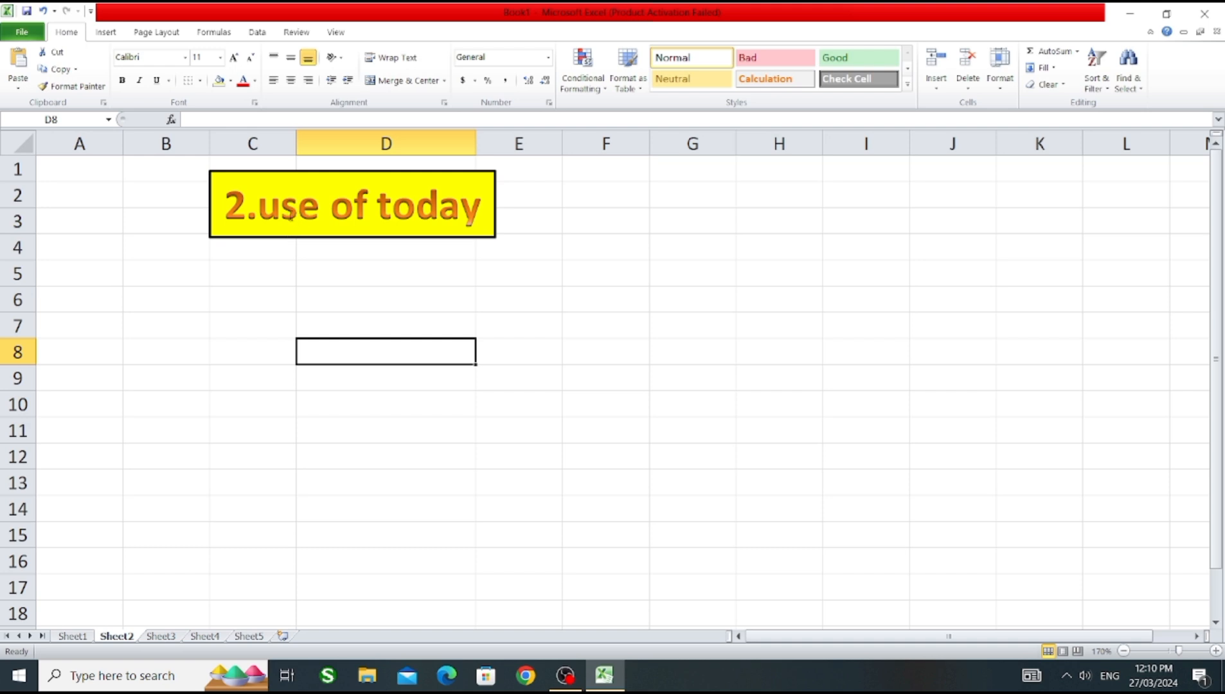
pyautogui.click(370, 269)
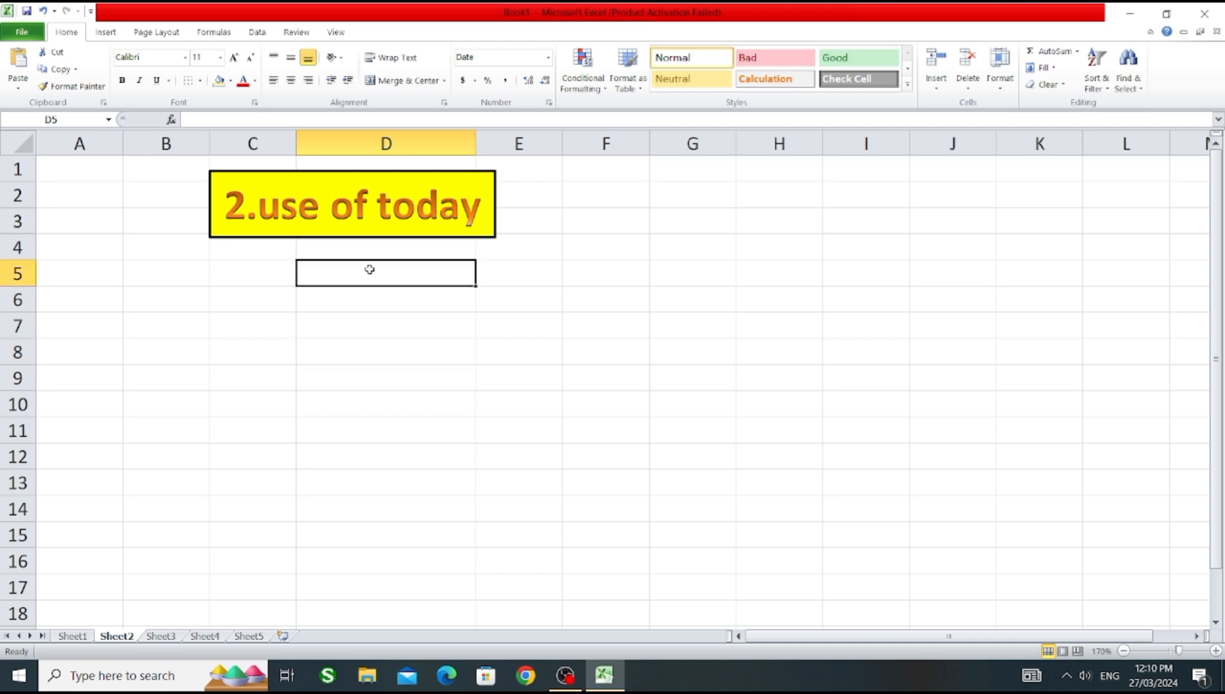
pyautogui.write('=to')
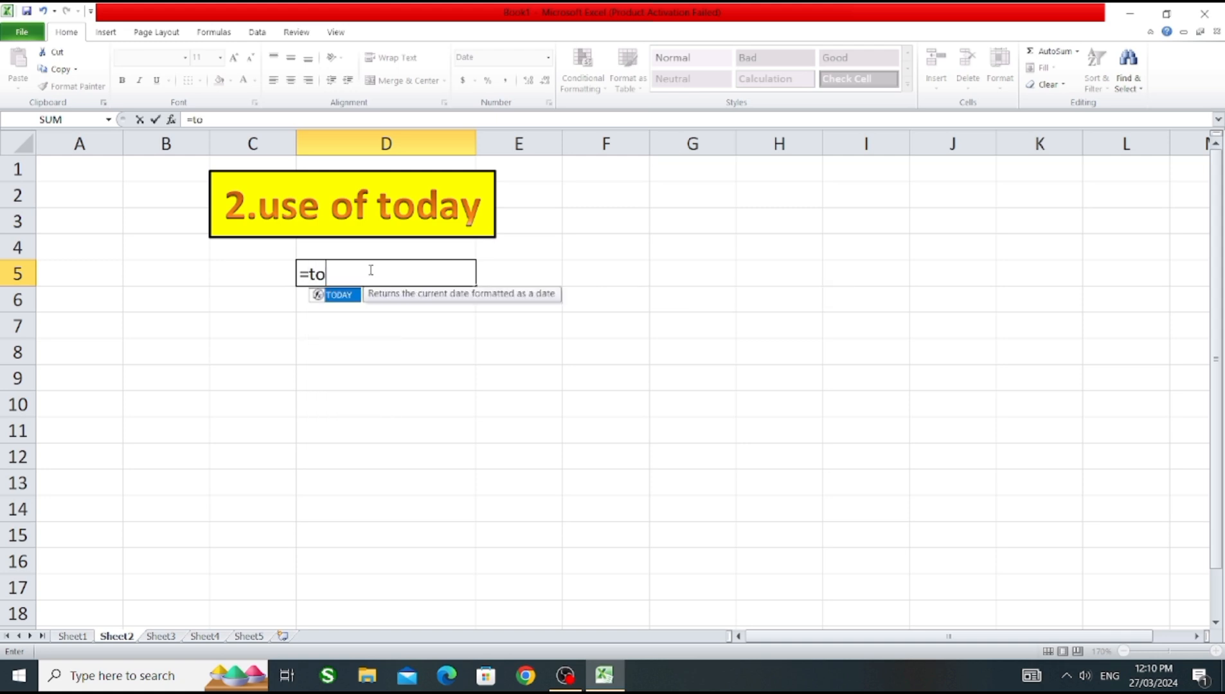
pyautogui.write('day()')
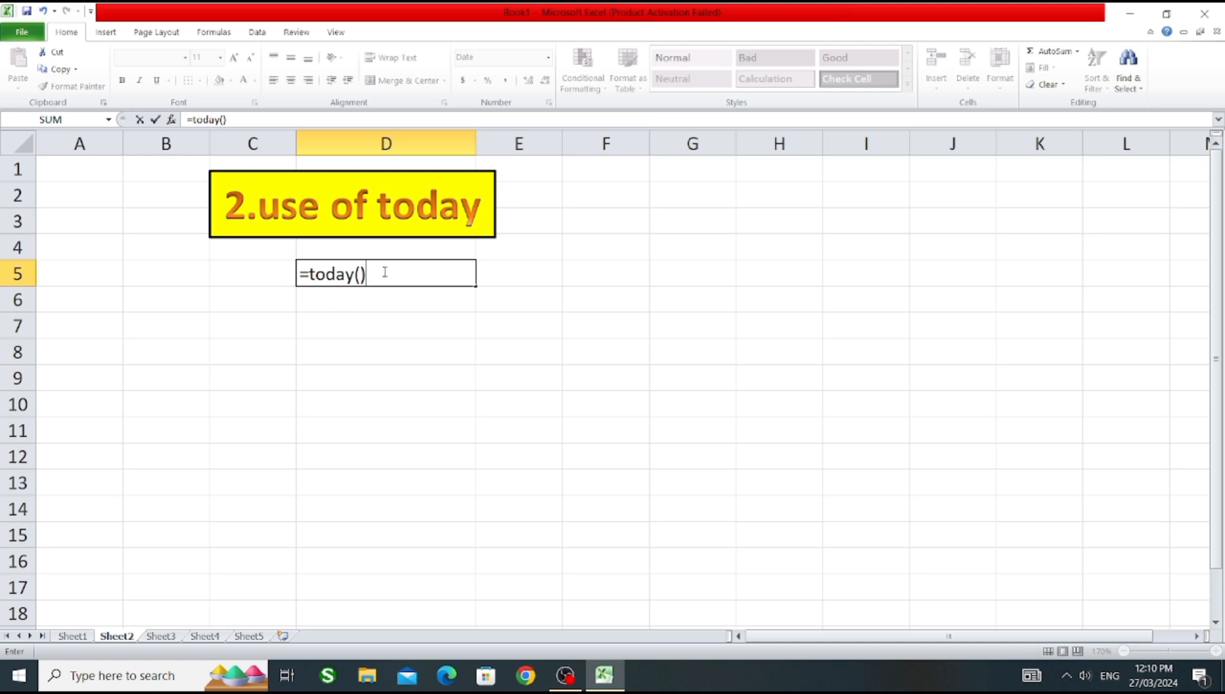
pyautogui.press('Return')
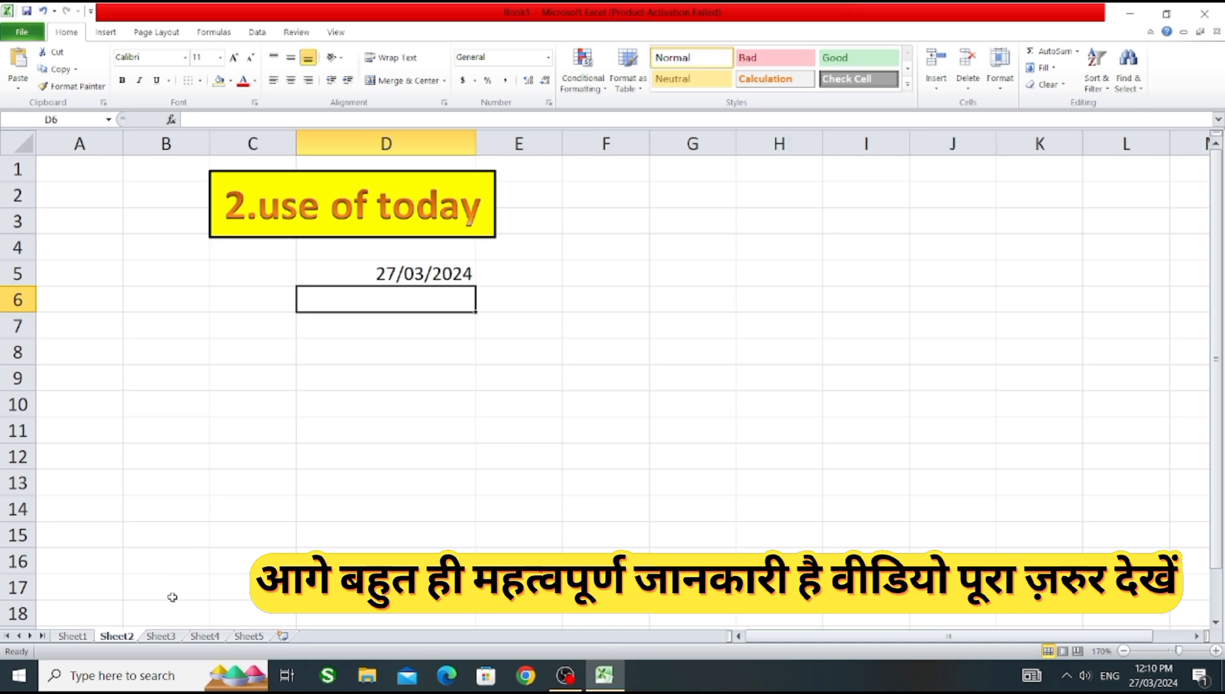
# On Sheet3, enter the decimal number 45.365 in cell D5 as sample data
pyautogui.click(162, 637)
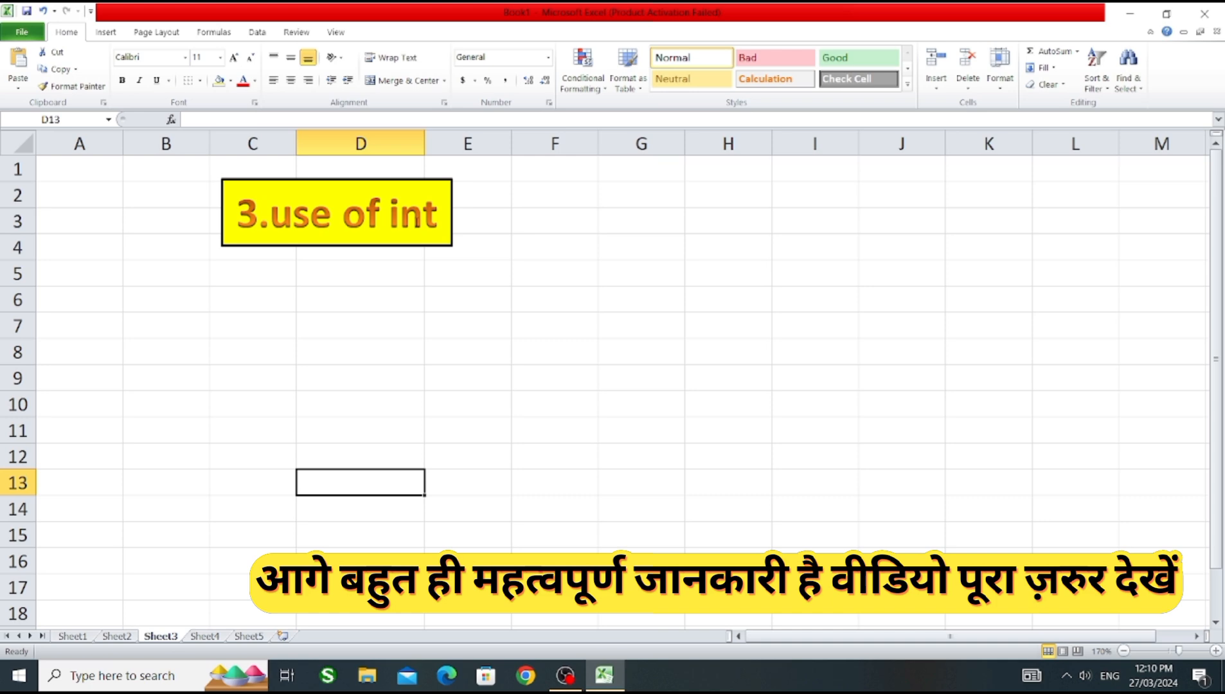
pyautogui.click(356, 274)
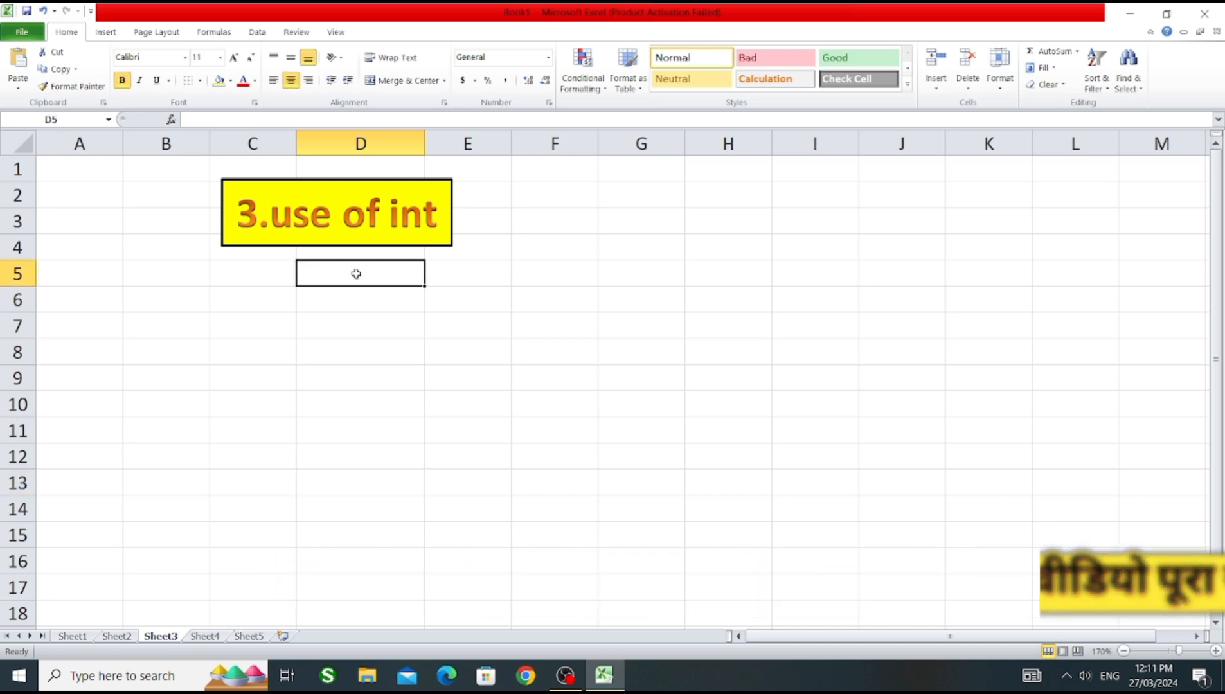
pyautogui.write('45.365')
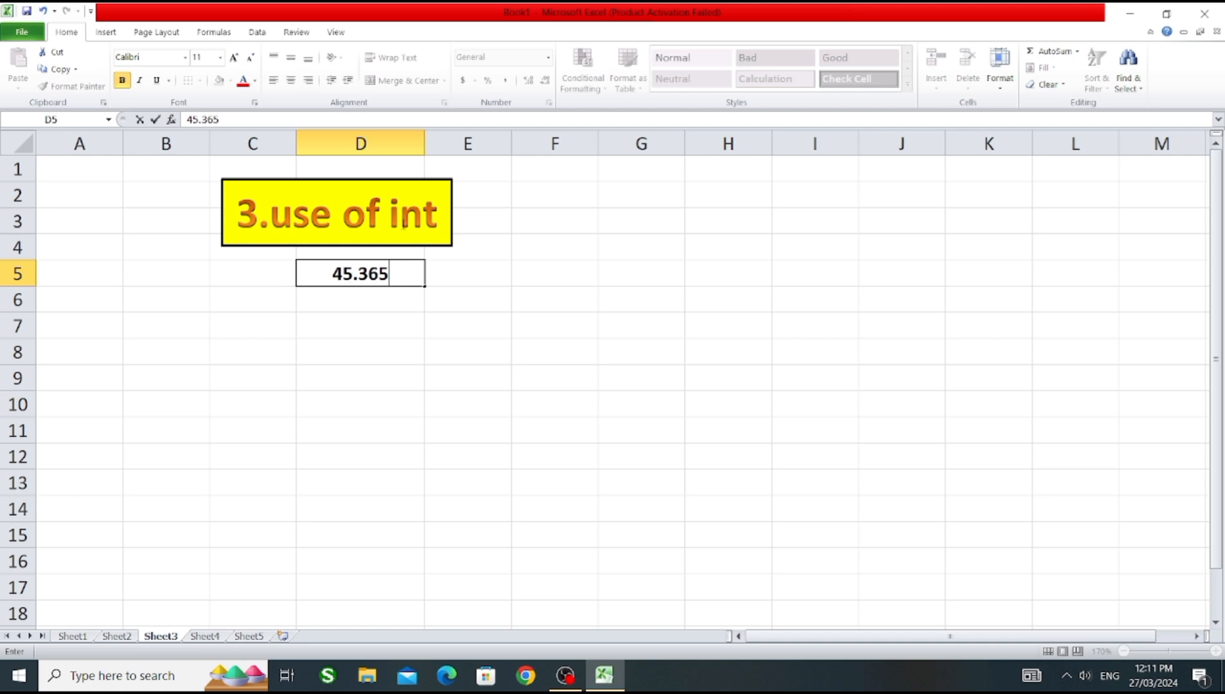
# Enter the formula =INT(D5) in cell E5 to reduce the decimal number in D5 to an integer
pyautogui.click(481, 267)
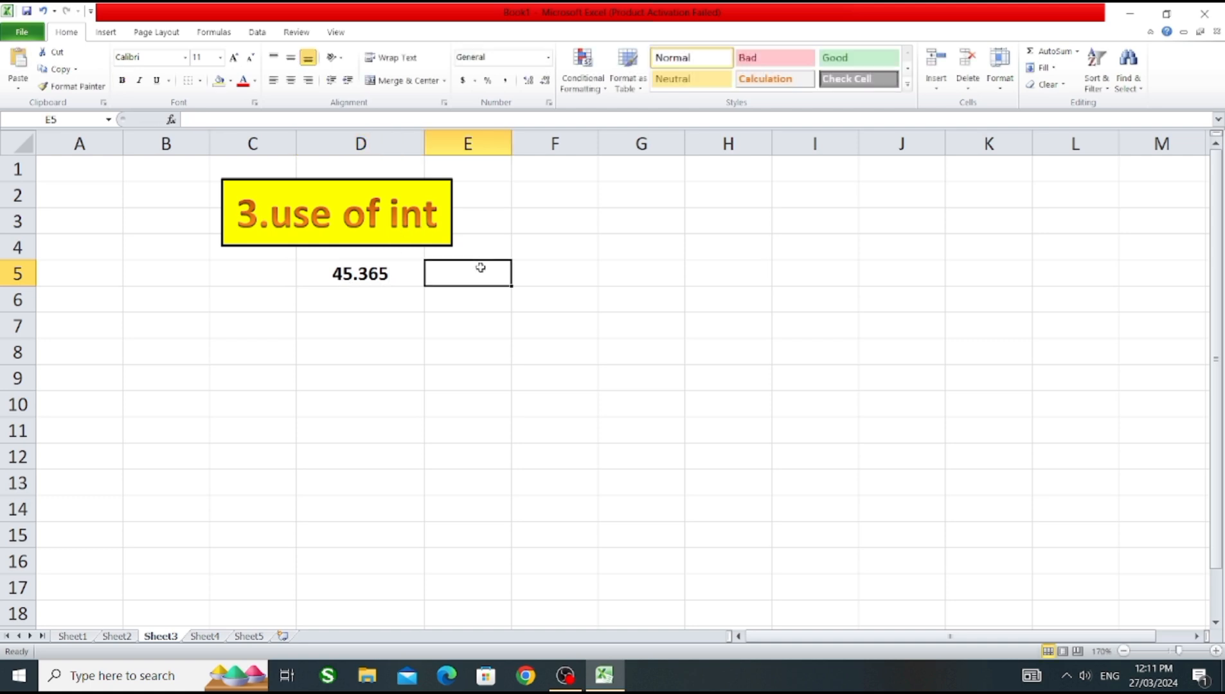
pyautogui.write('=i')
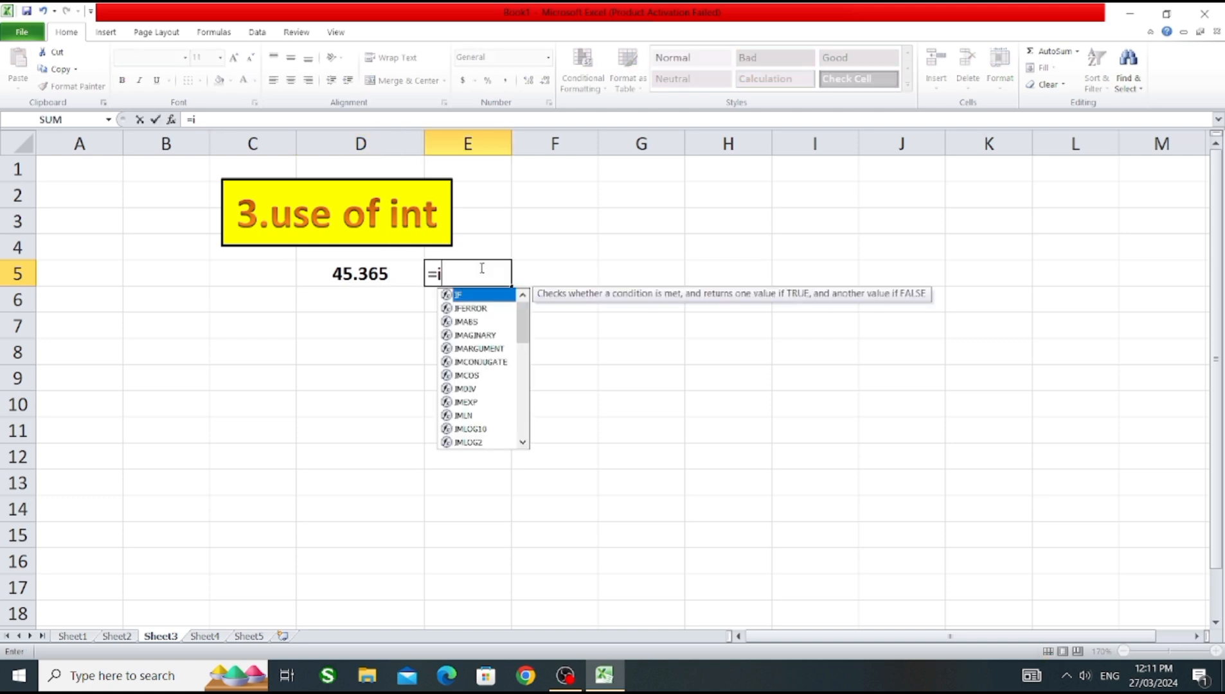
pyautogui.write('nt(')
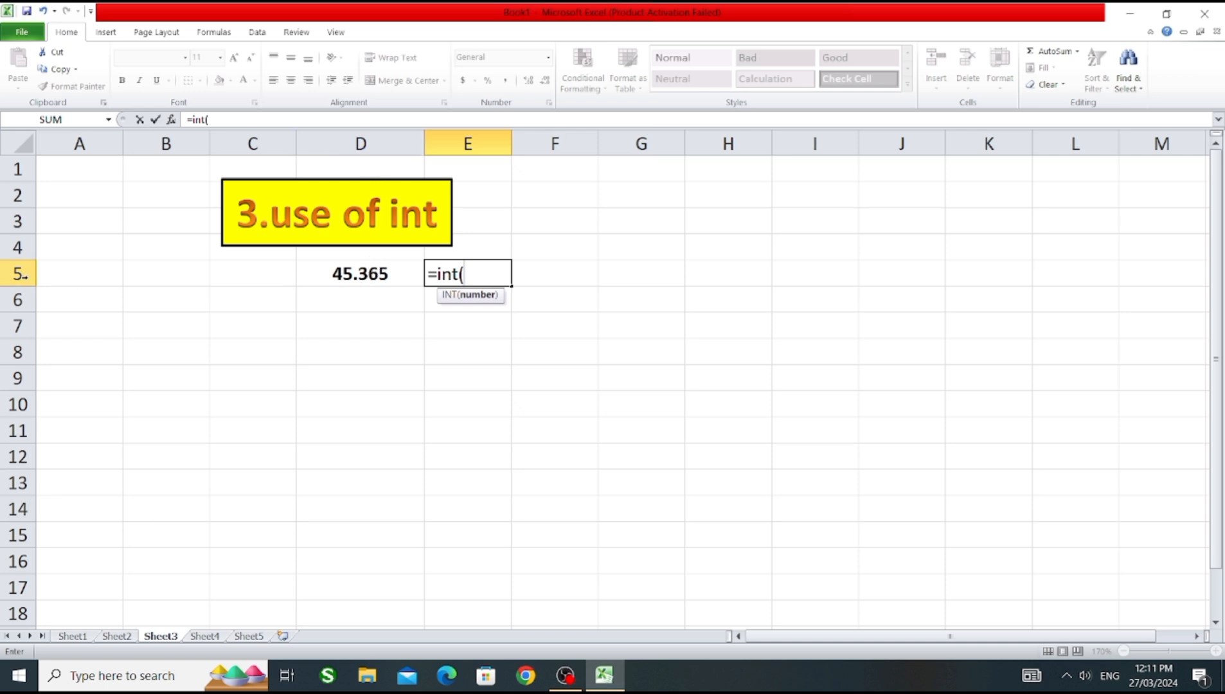
pyautogui.click(362, 275)
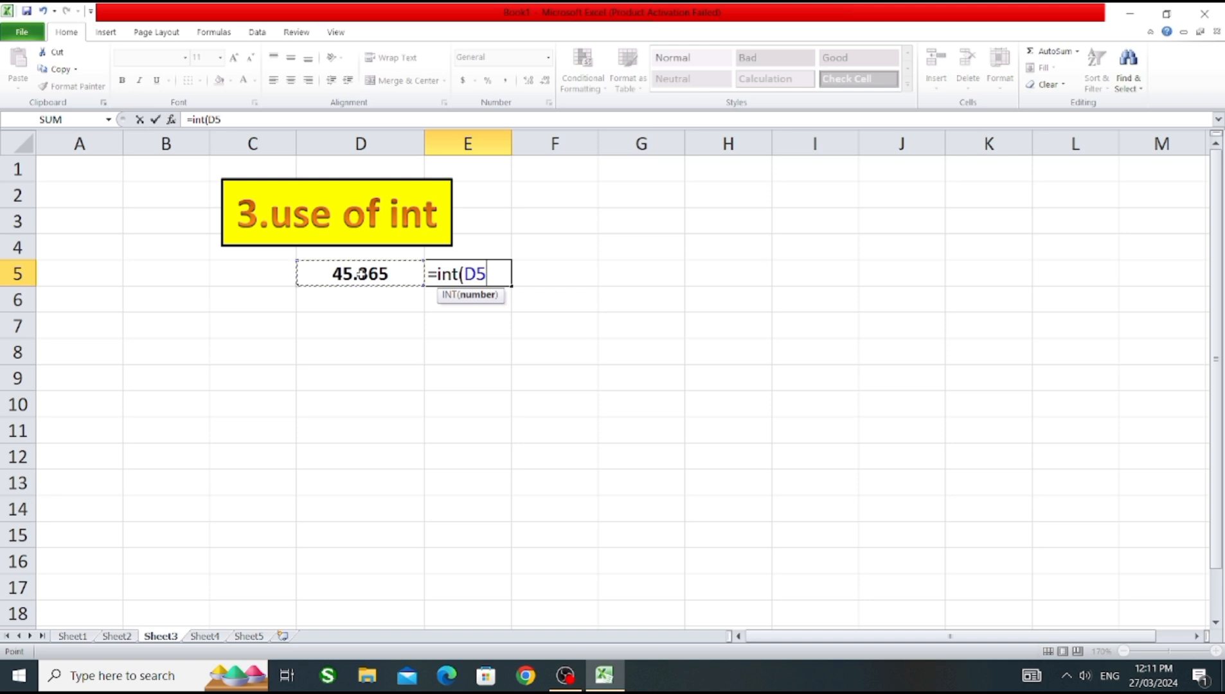
pyautogui.write(')')
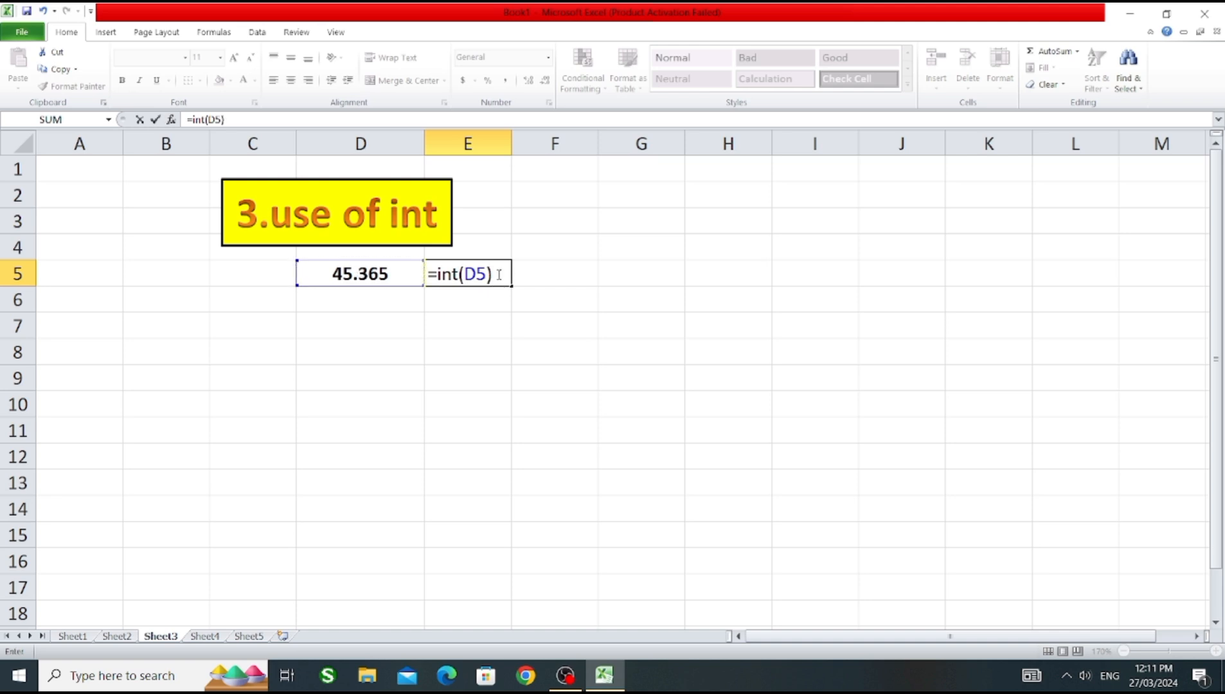
pyautogui.press('Return')
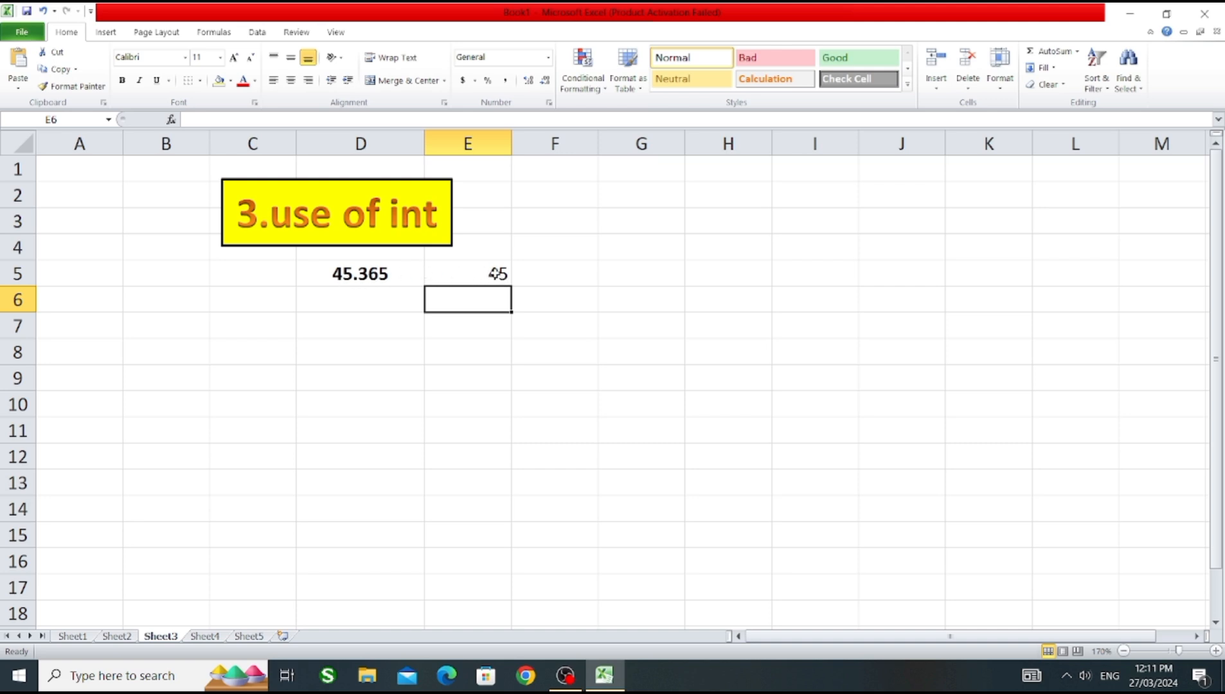
# Enter the formula =INT(50.325) in cell F5, giving the number directly as the argument
pyautogui.click(559, 280)
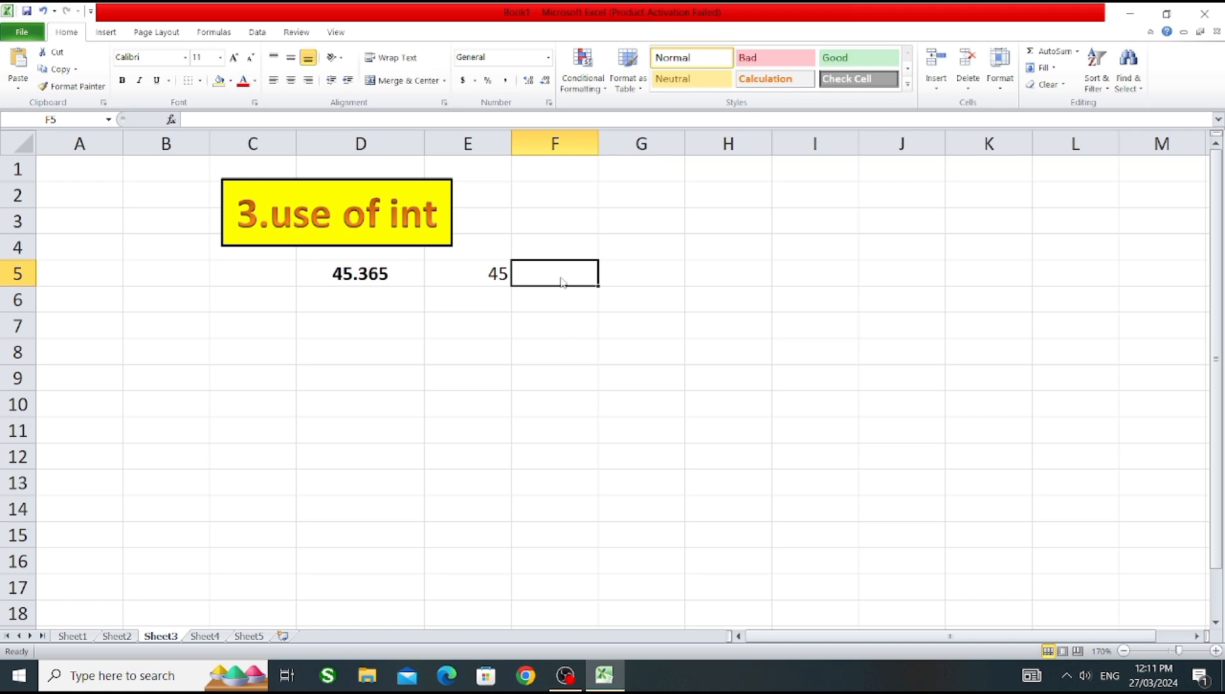
pyautogui.write('=')
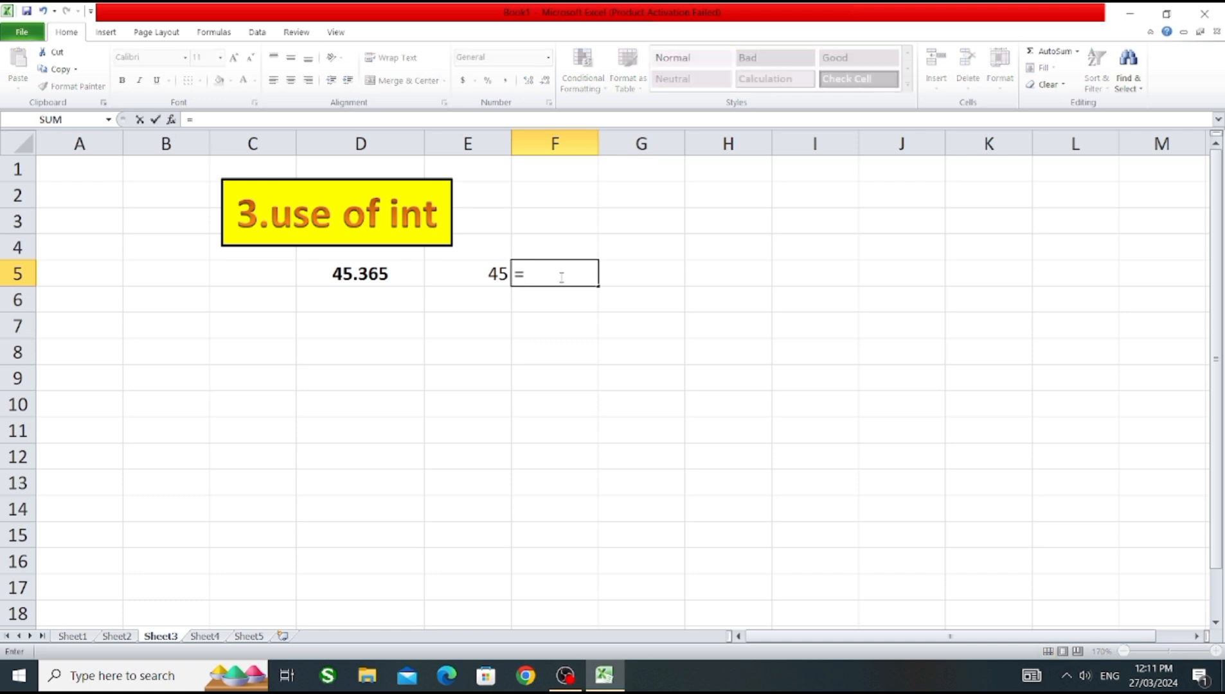
pyautogui.write('int(')
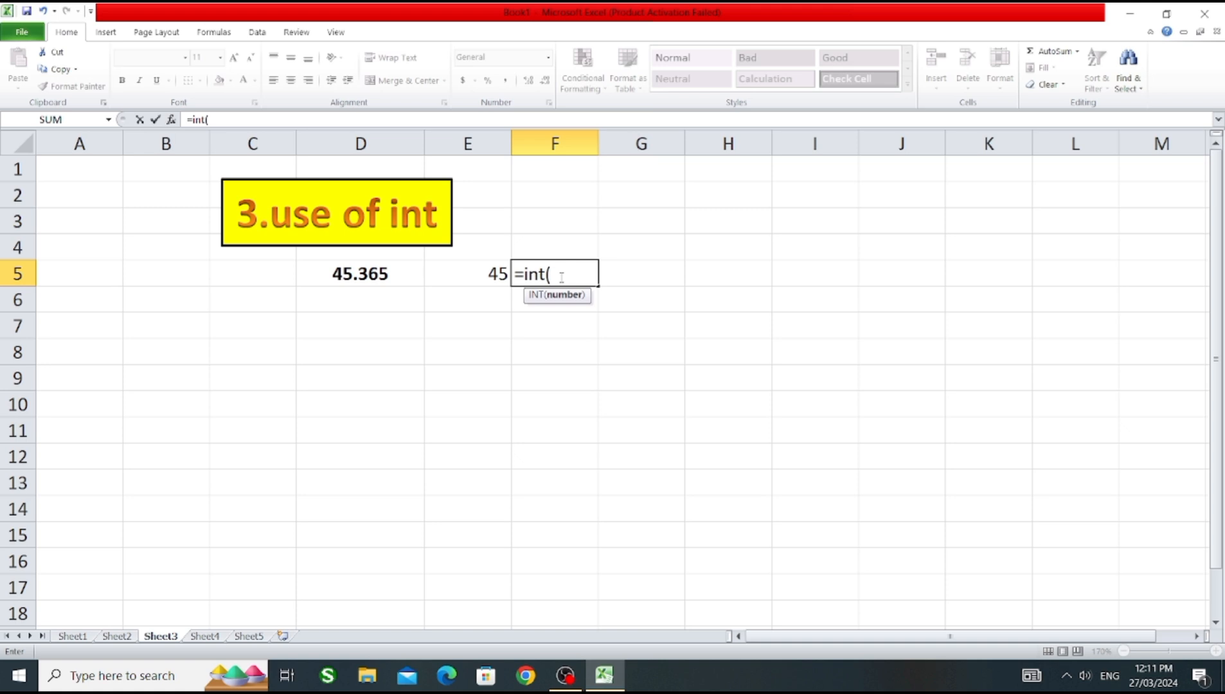
pyautogui.write('50.325')
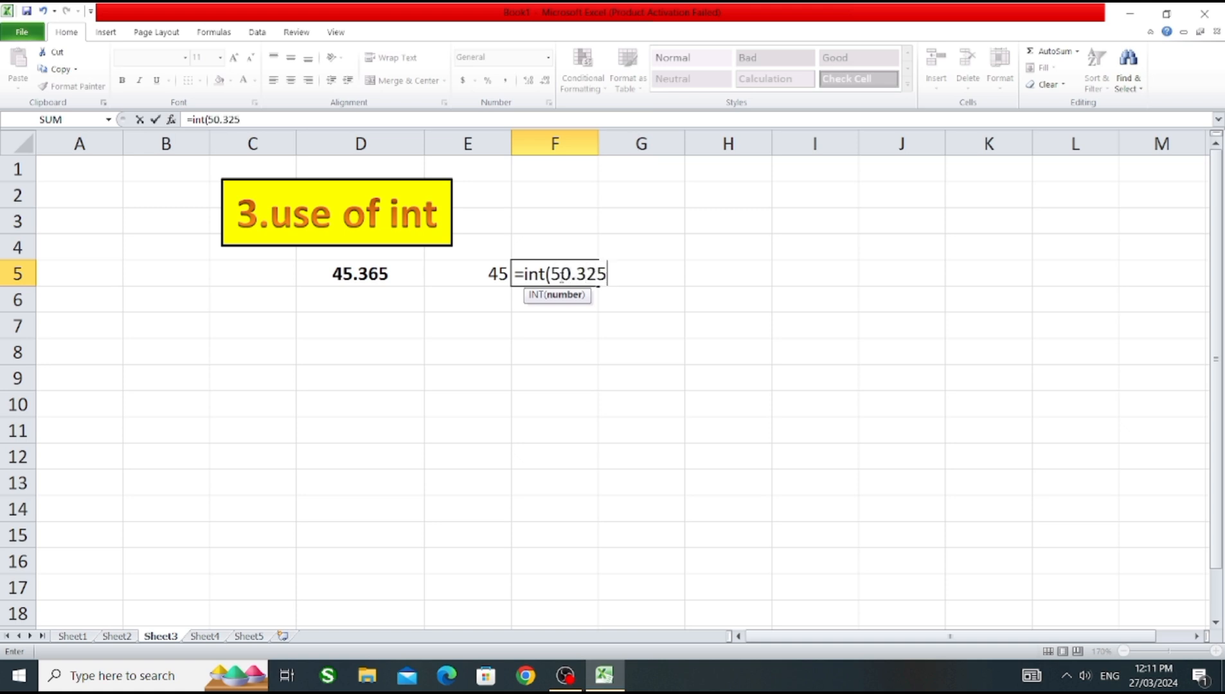
pyautogui.write(')')
pyautogui.press('Return')
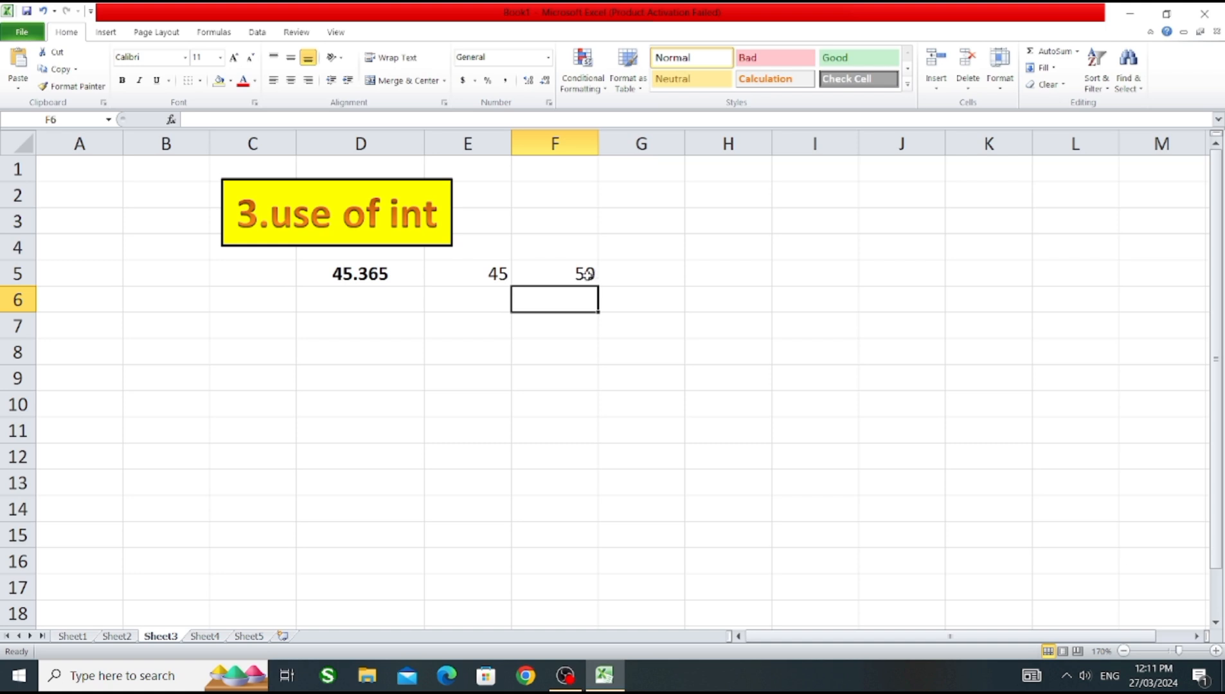
pyautogui.click(586, 275)
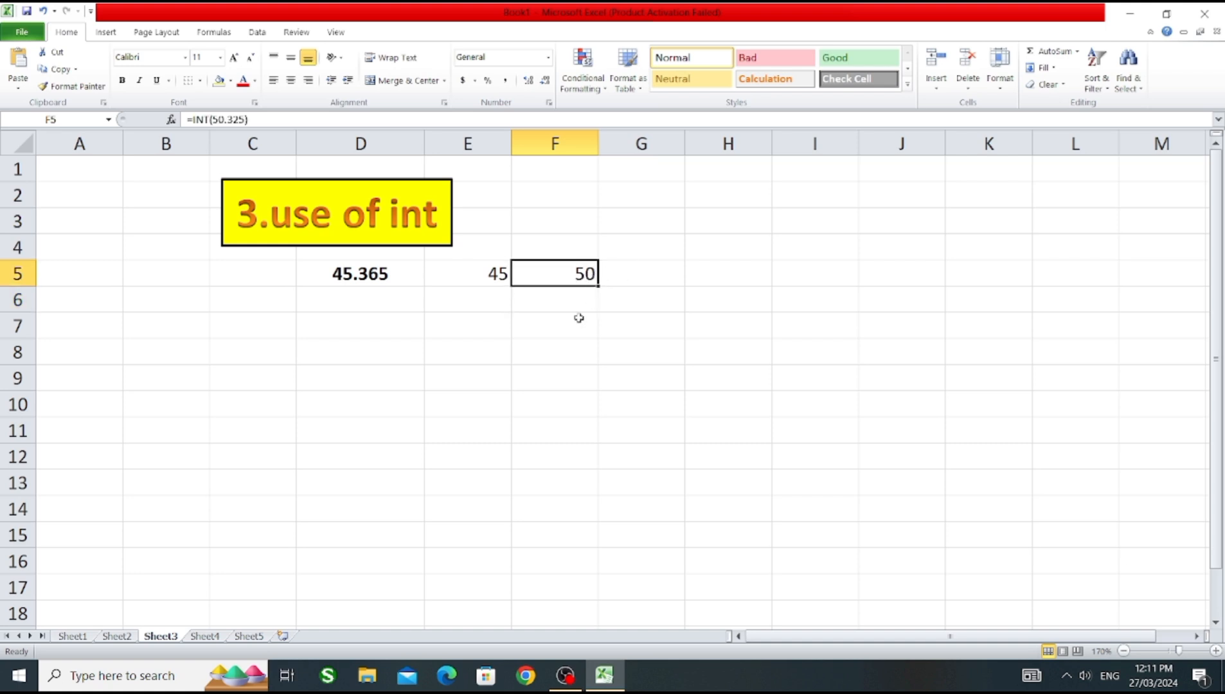
# On Sheet4, enter the number 5 in cell C6 as sample data
pyautogui.click(206, 638)
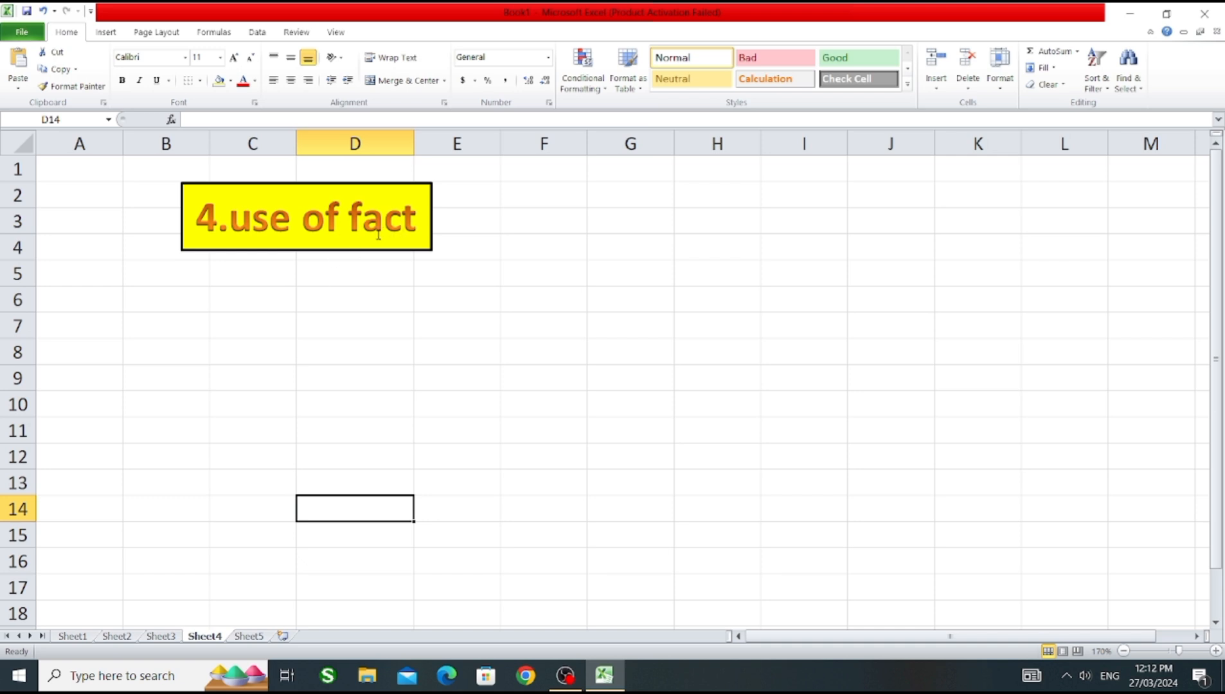
pyautogui.click(277, 302)
pyautogui.write('5')
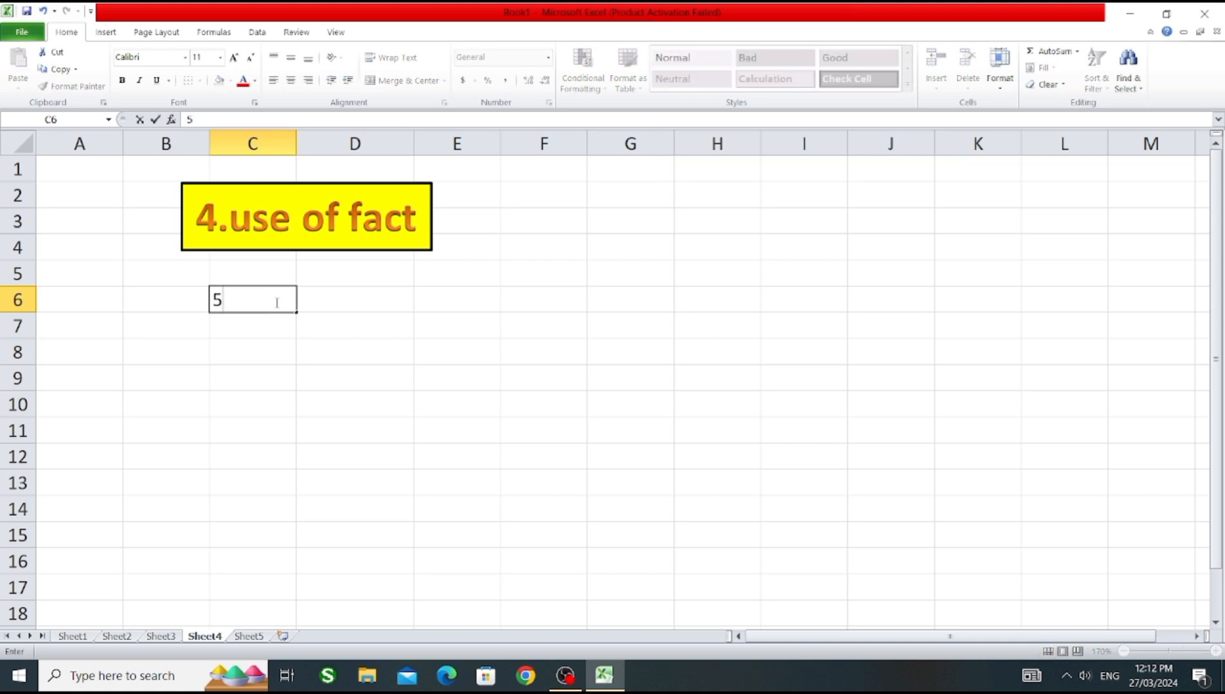
# Enter the formula =1*2*3*4*5 in cell D6 to work out the factorial of 5 by plain multiplication
pyautogui.click(342, 303)
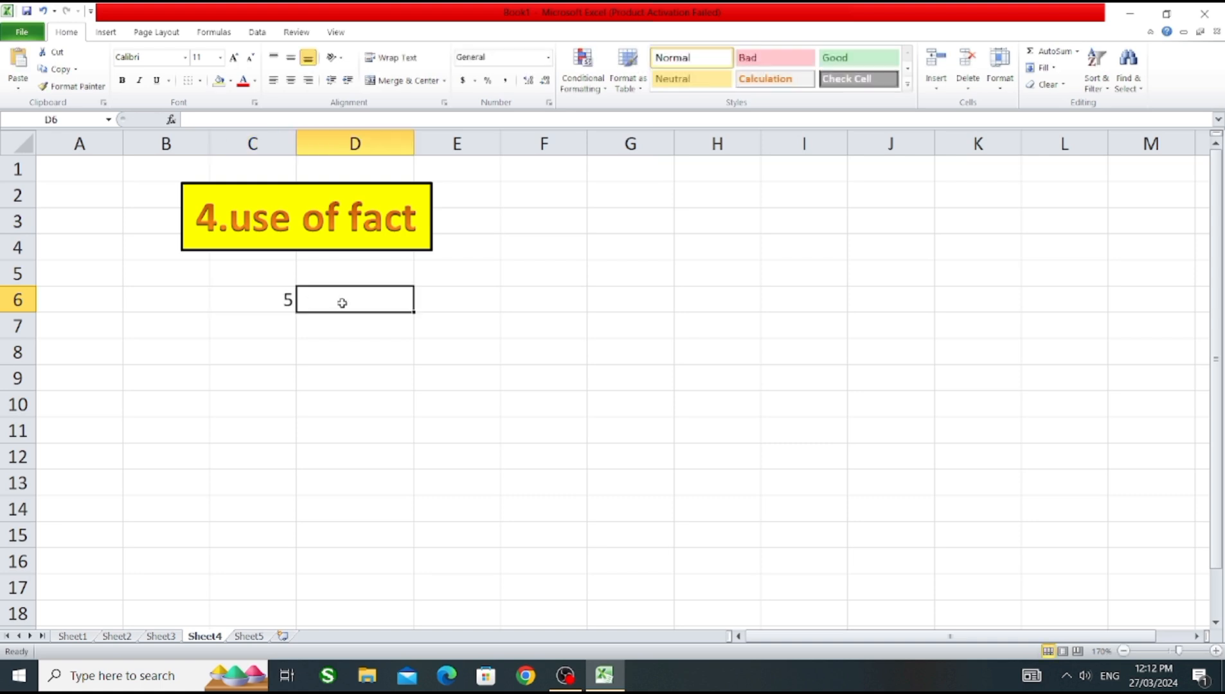
pyautogui.write('=1')
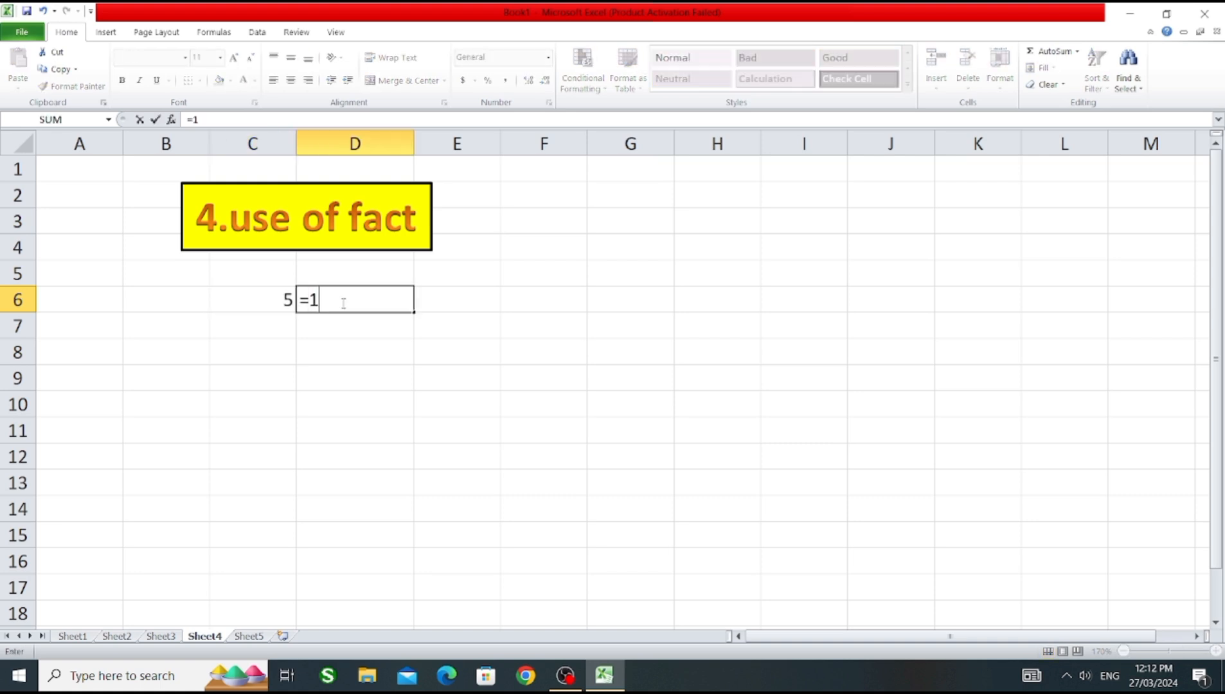
pyautogui.write('*2*3*4*5')
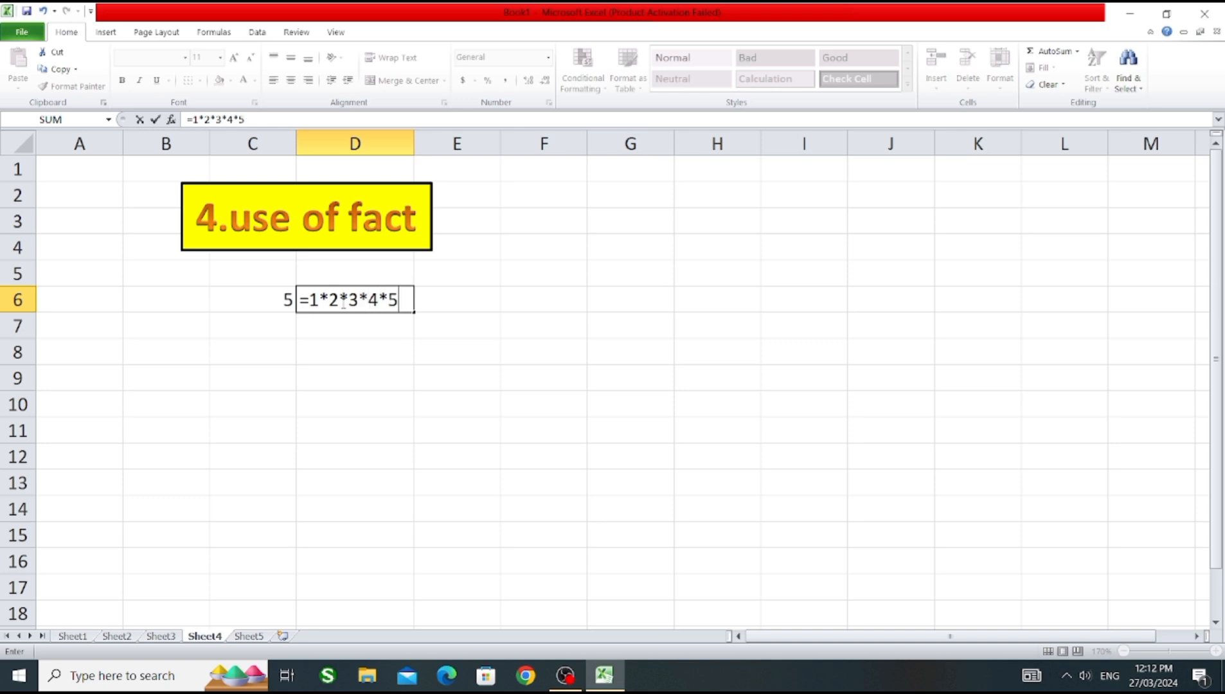
pyautogui.press('Return')
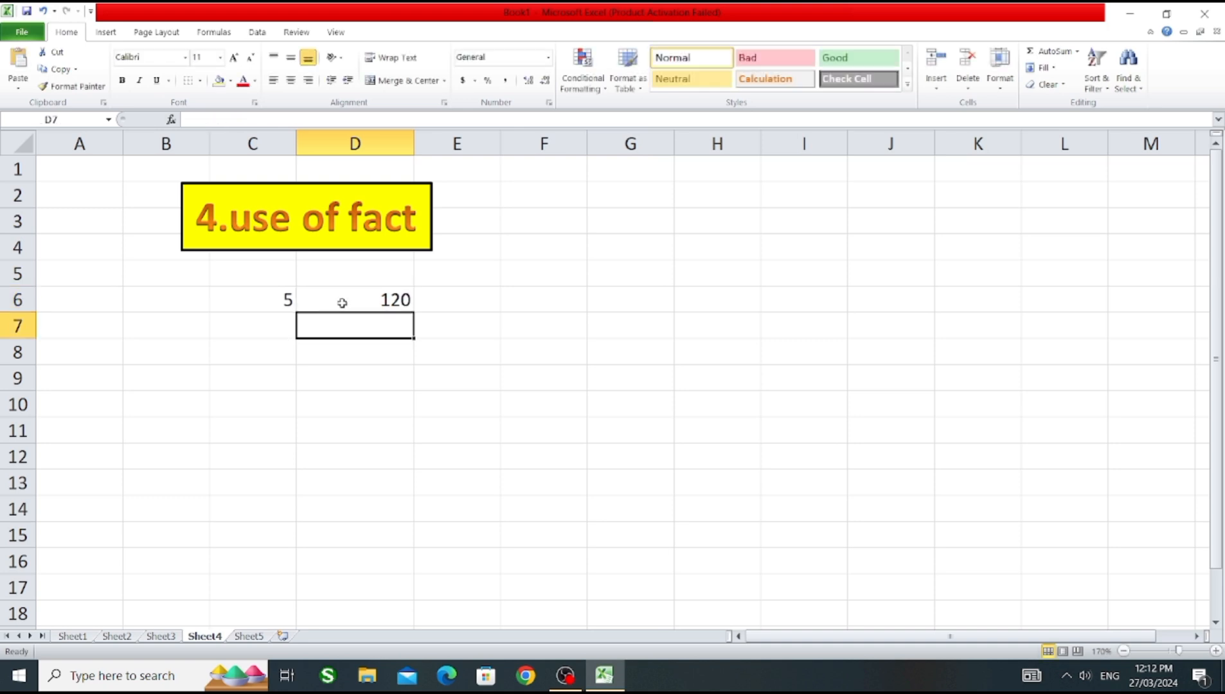
pyautogui.click(388, 301)
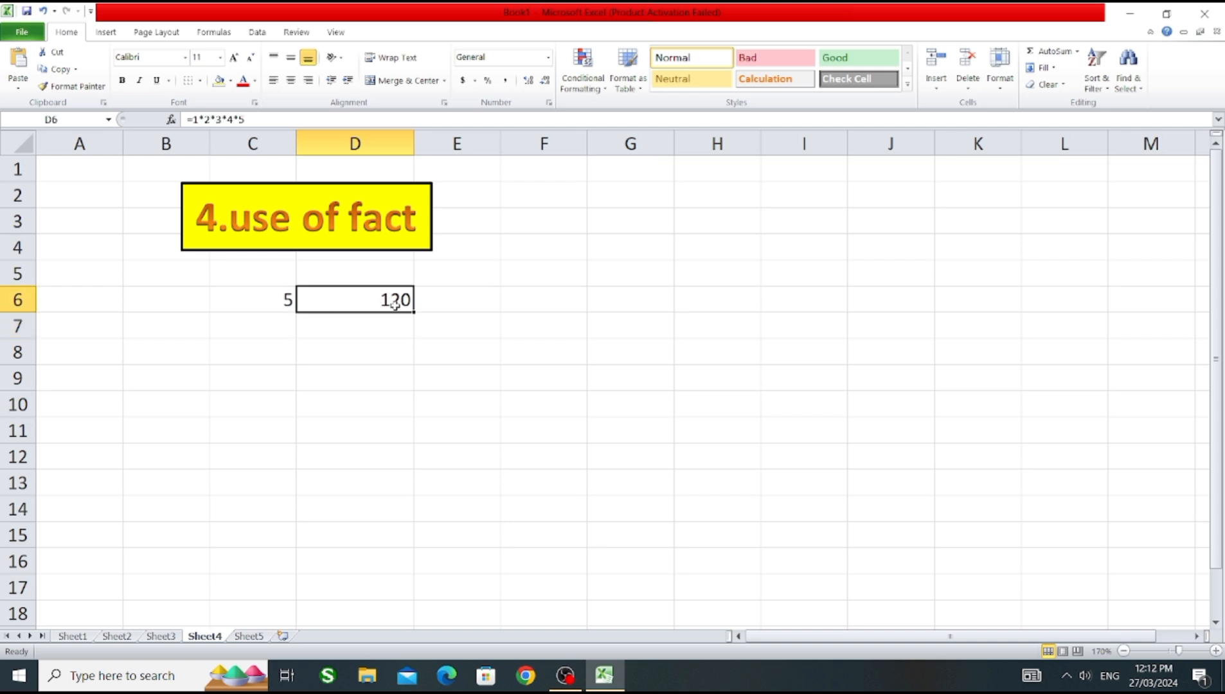
# Enter the formula =FACT(5) in cell E6 to calculate the same factorial with the function
pyautogui.click(457, 299)
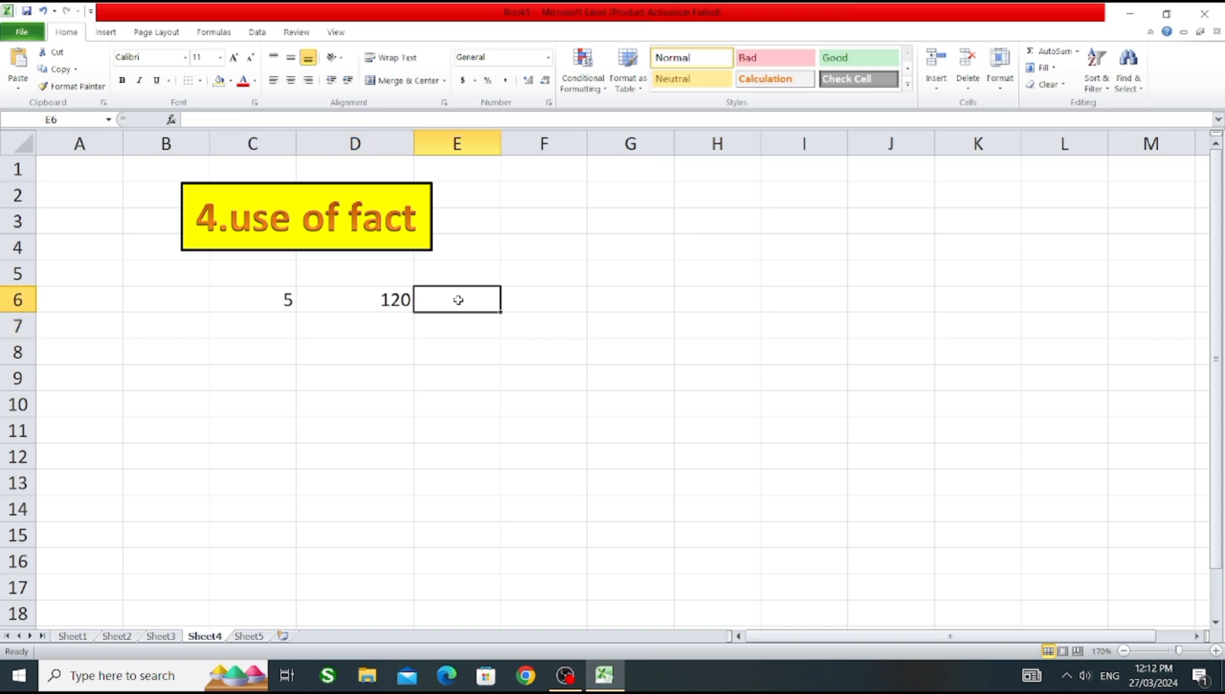
pyautogui.write('=fa')
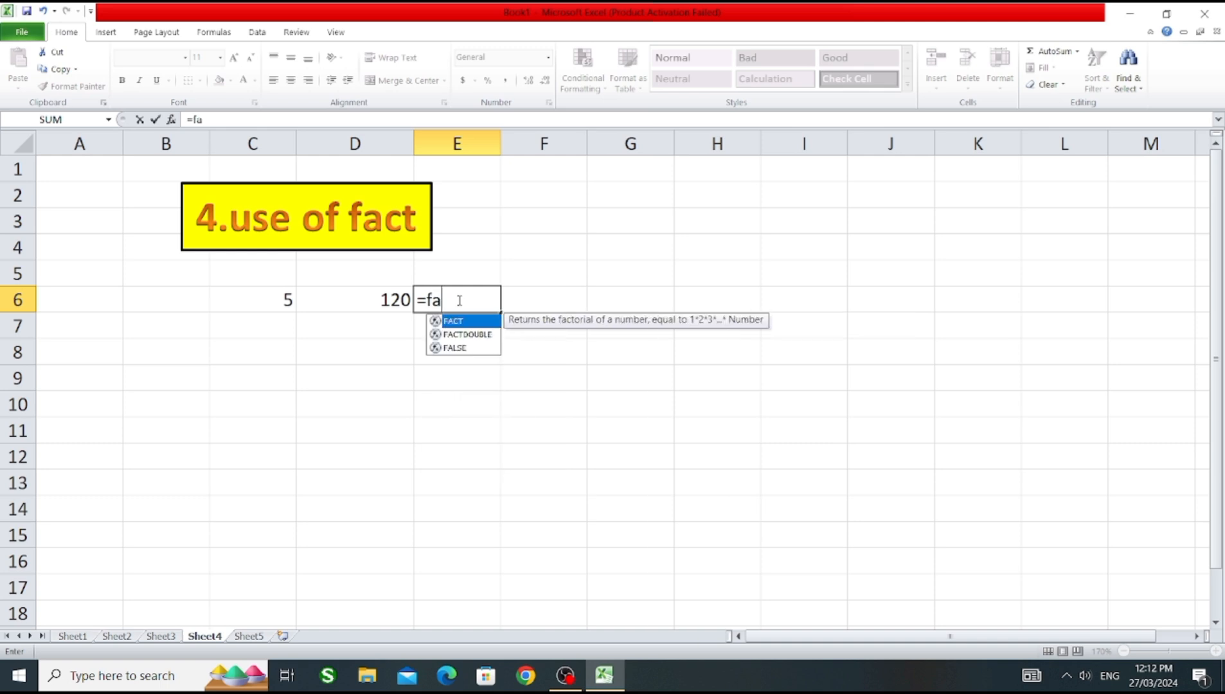
pyautogui.write('ct(')
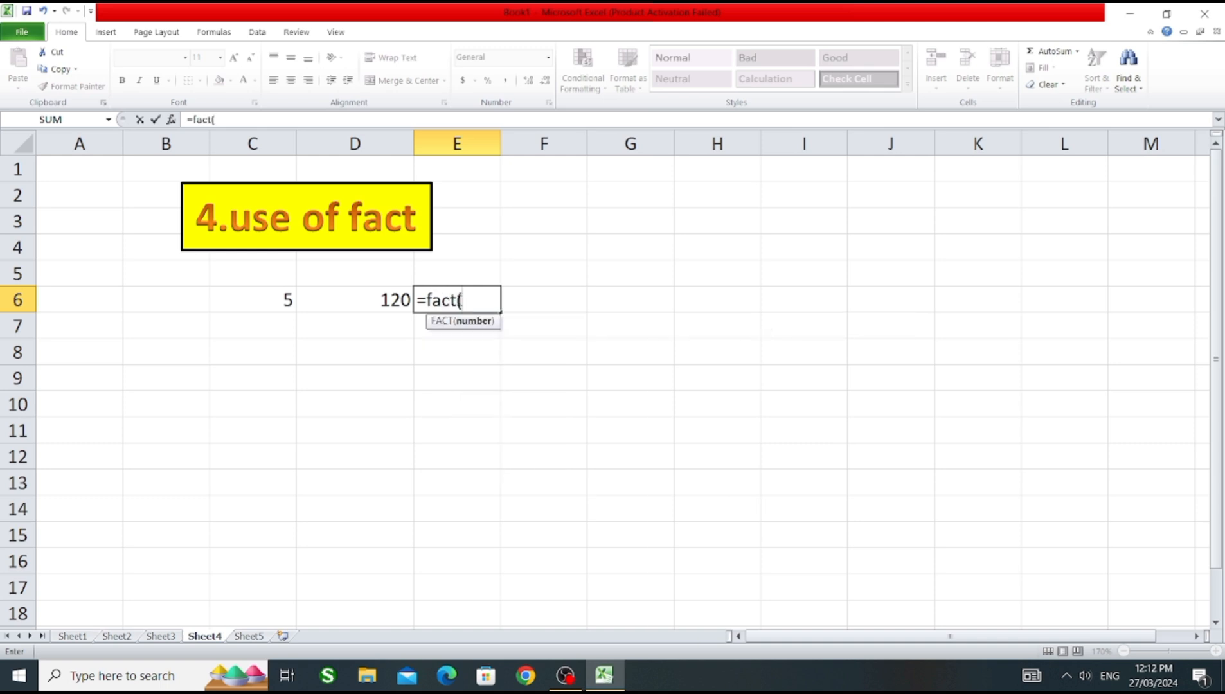
pyautogui.write('5)')
pyautogui.press('Return')
# Highlight cell E6, which holds the FACT formula, with a yellow fill
pyautogui.click(457, 300)
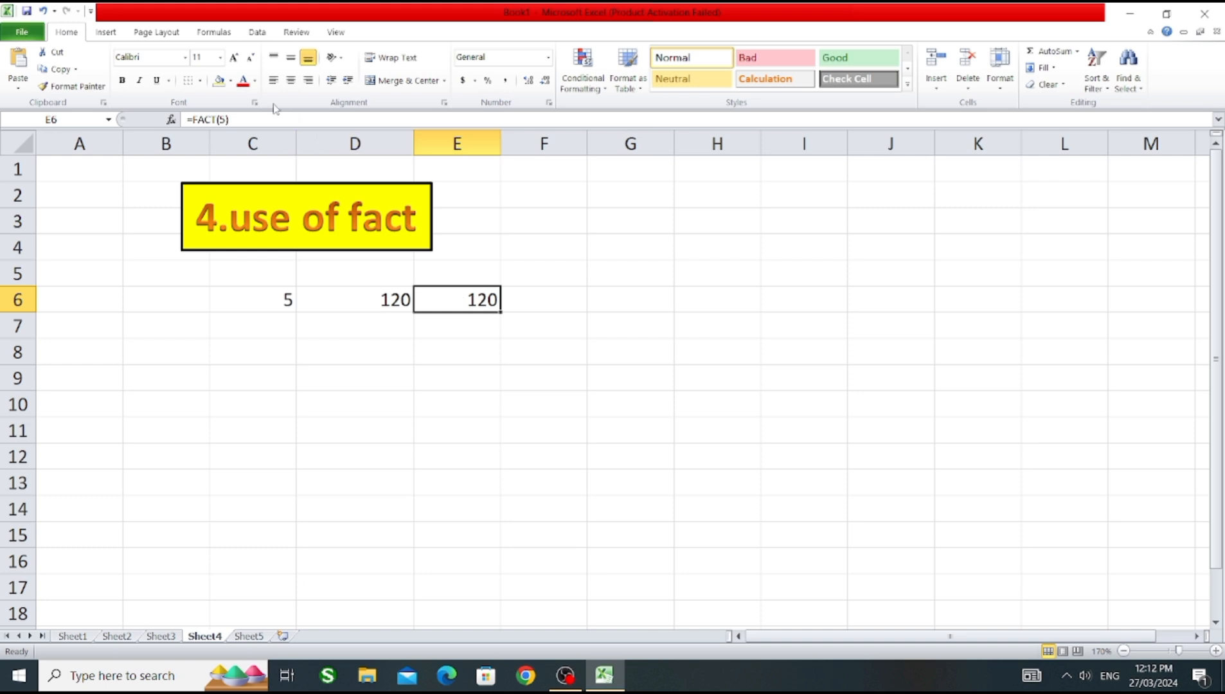
pyautogui.click(230, 80)
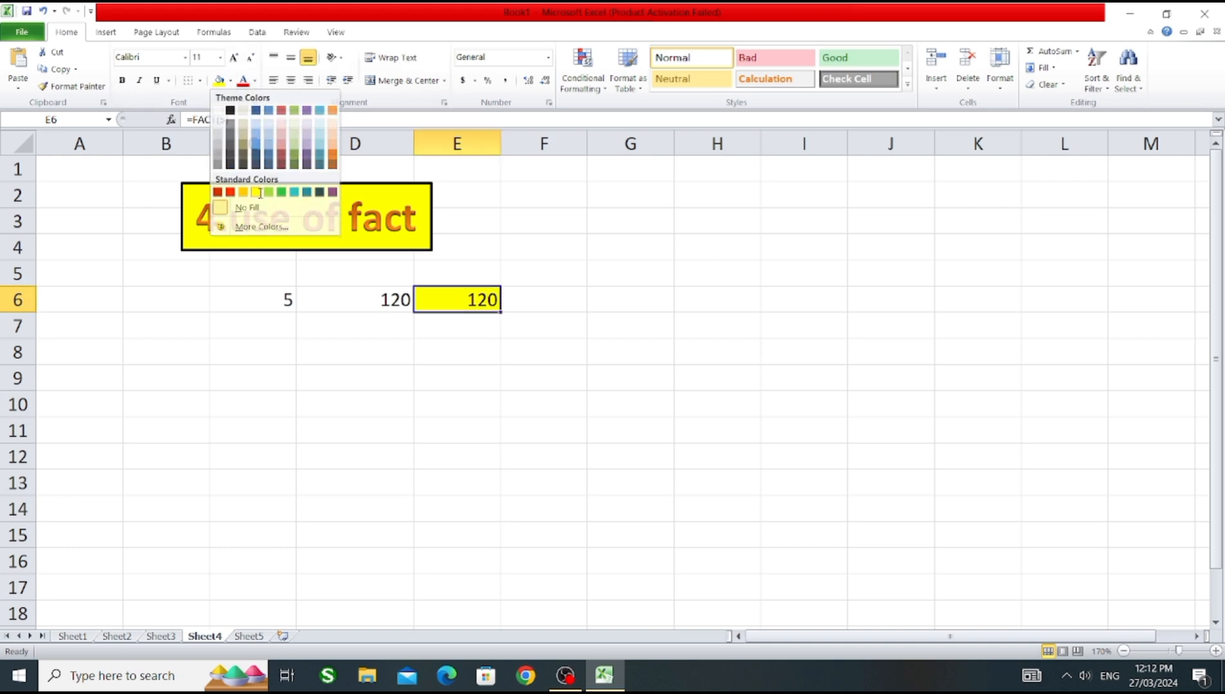
pyautogui.click(257, 192)
pyautogui.click(505, 349)
pyautogui.click(457, 297)
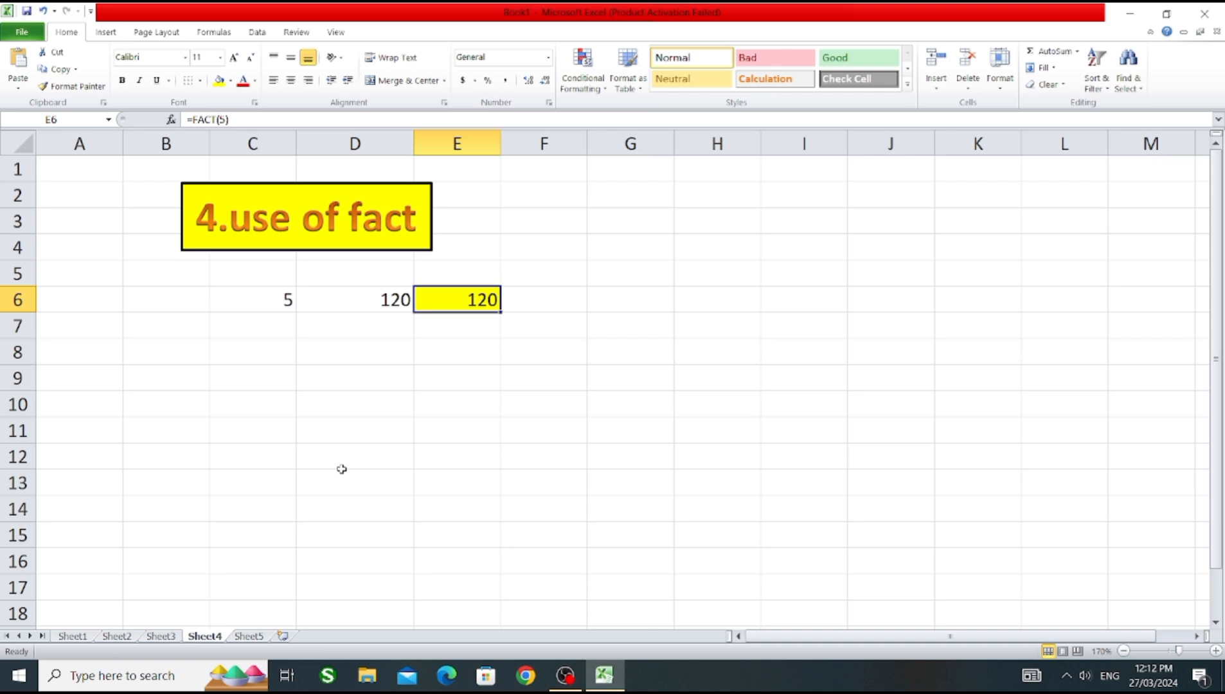
# On Sheet5, enter the date 27/03/2024 in cell D6 as sample data
pyautogui.click(249, 636)
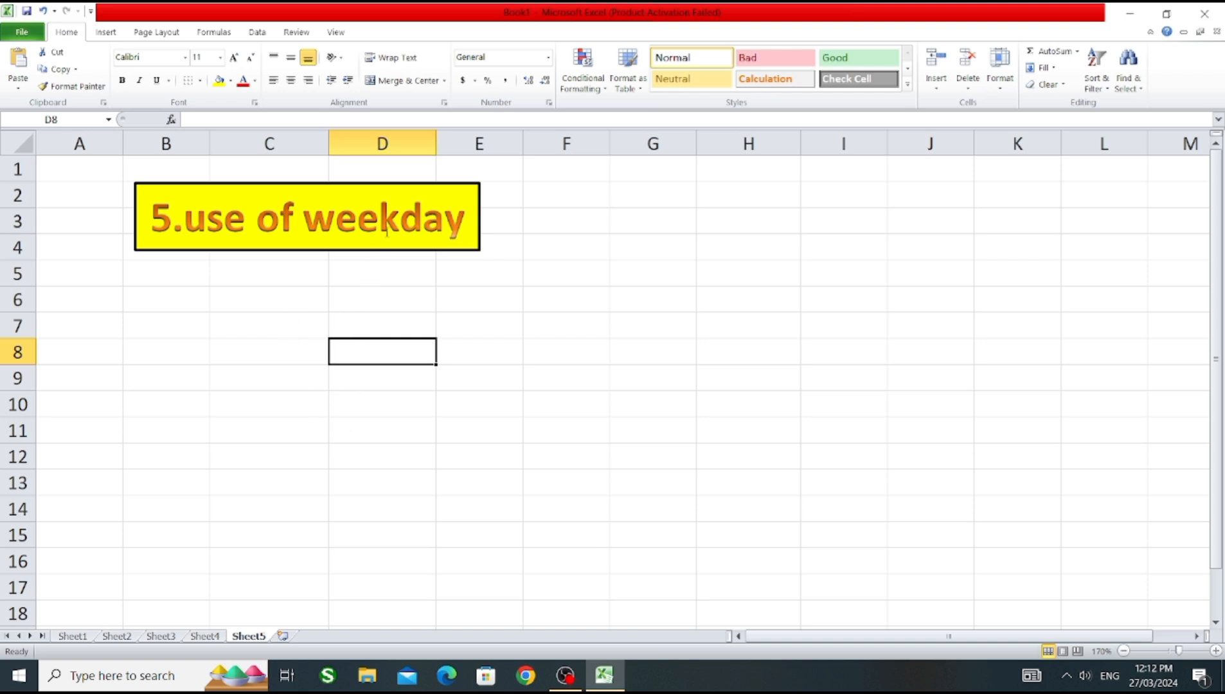
pyautogui.click(374, 302)
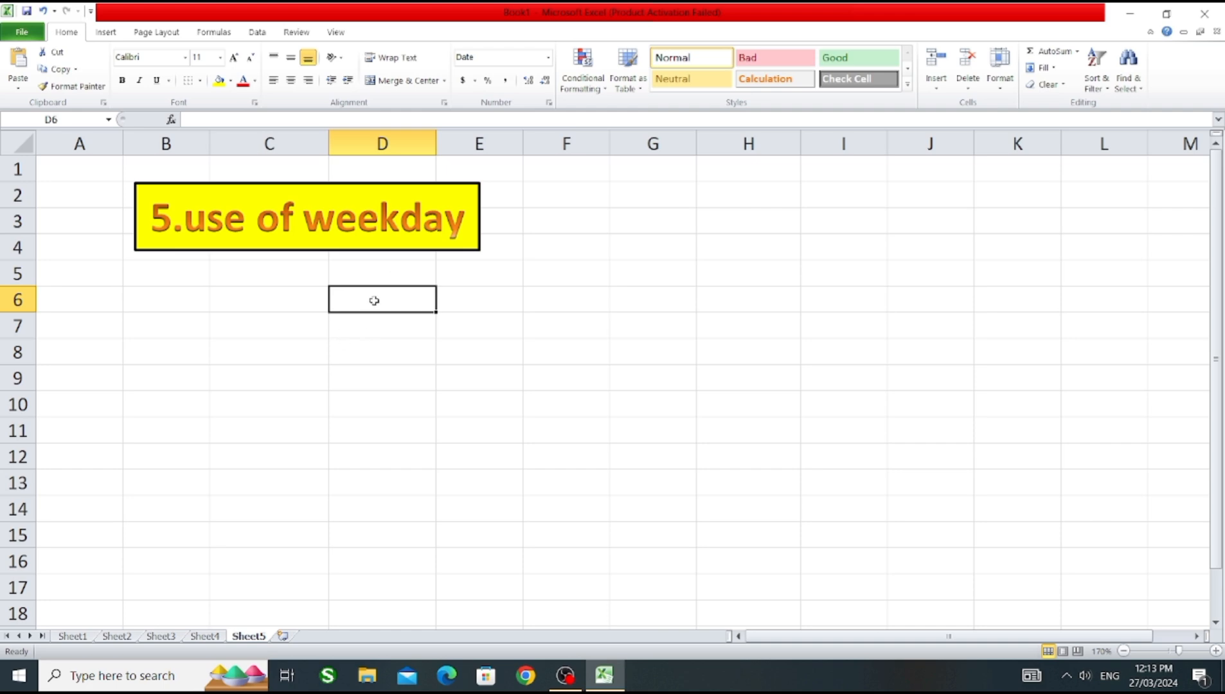
pyautogui.write('2')
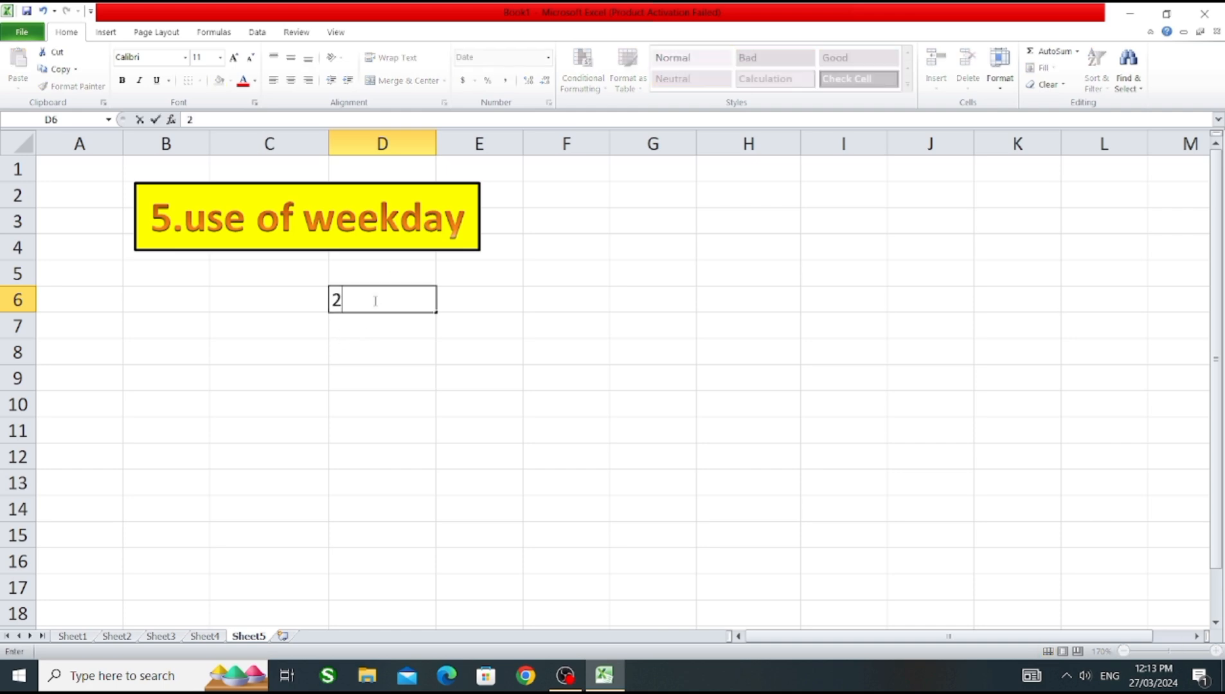
pyautogui.write('7/03/2024')
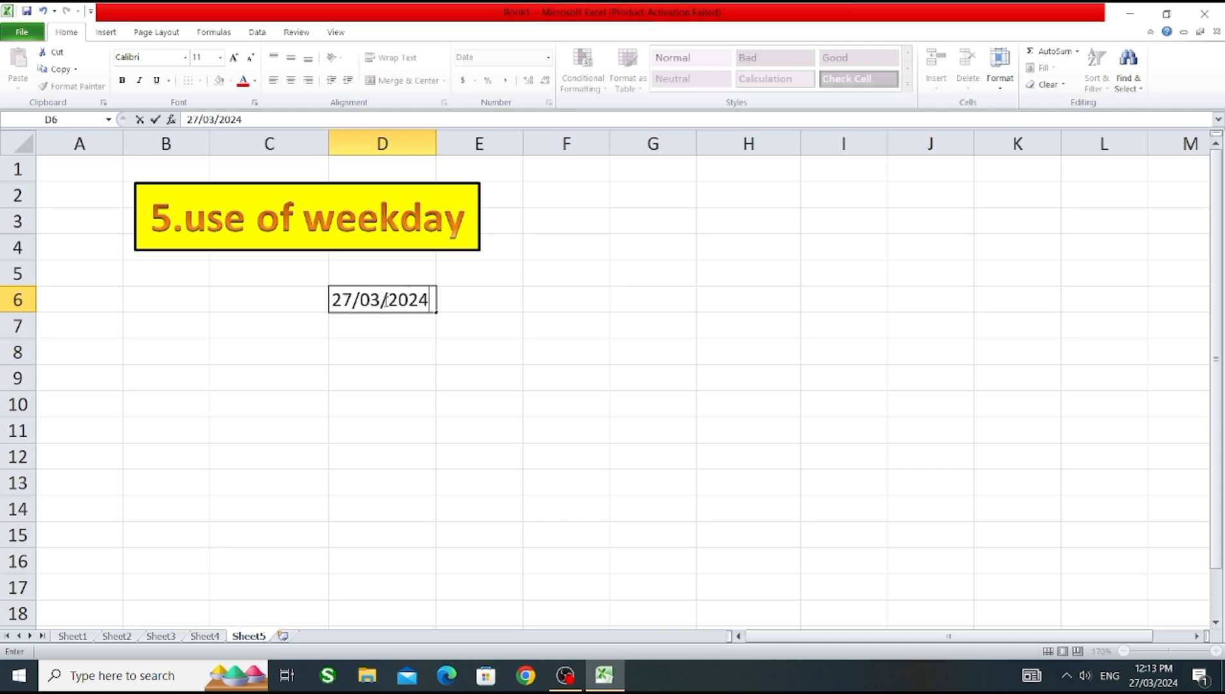
# Enter the formula =DATE(2024,3,27) in cell E6 to build the date from year, month and day
pyautogui.click(493, 297)
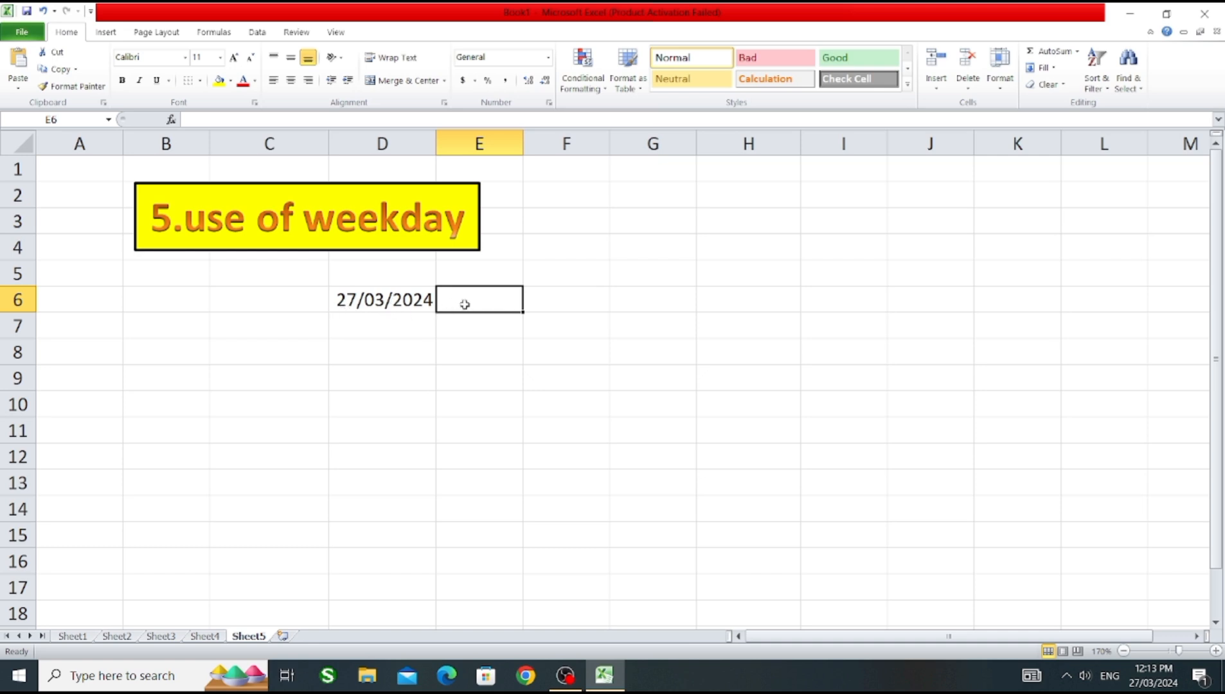
pyautogui.write('=date')
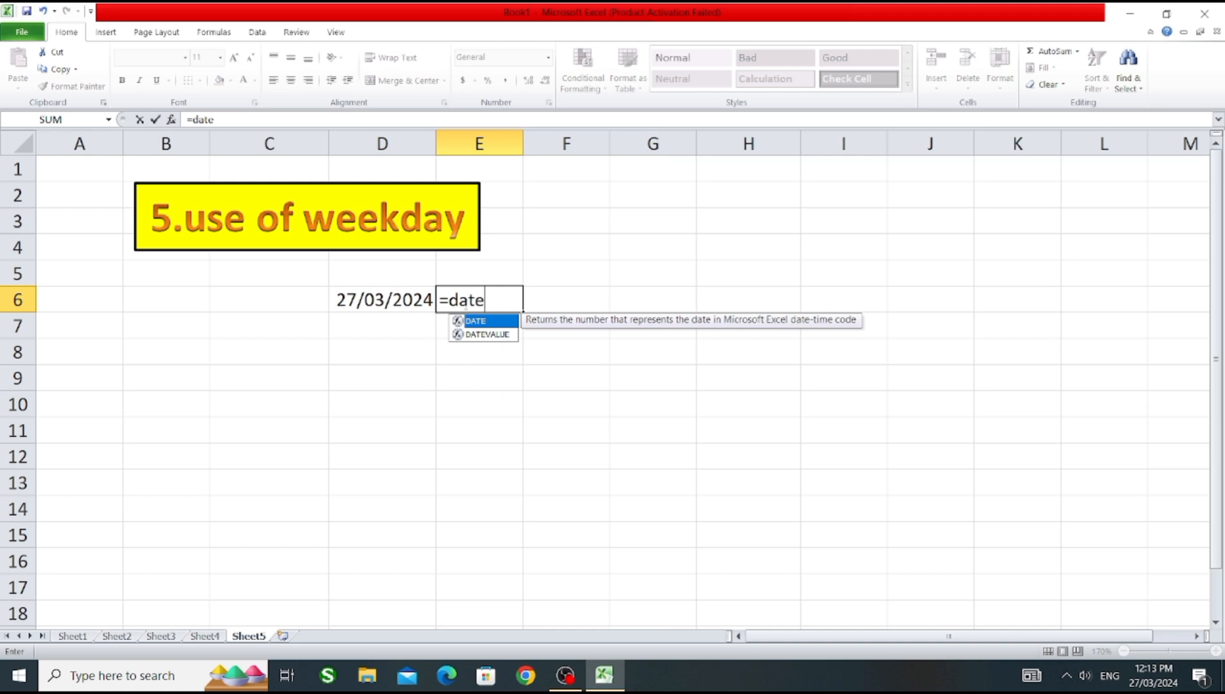
pyautogui.write('(')
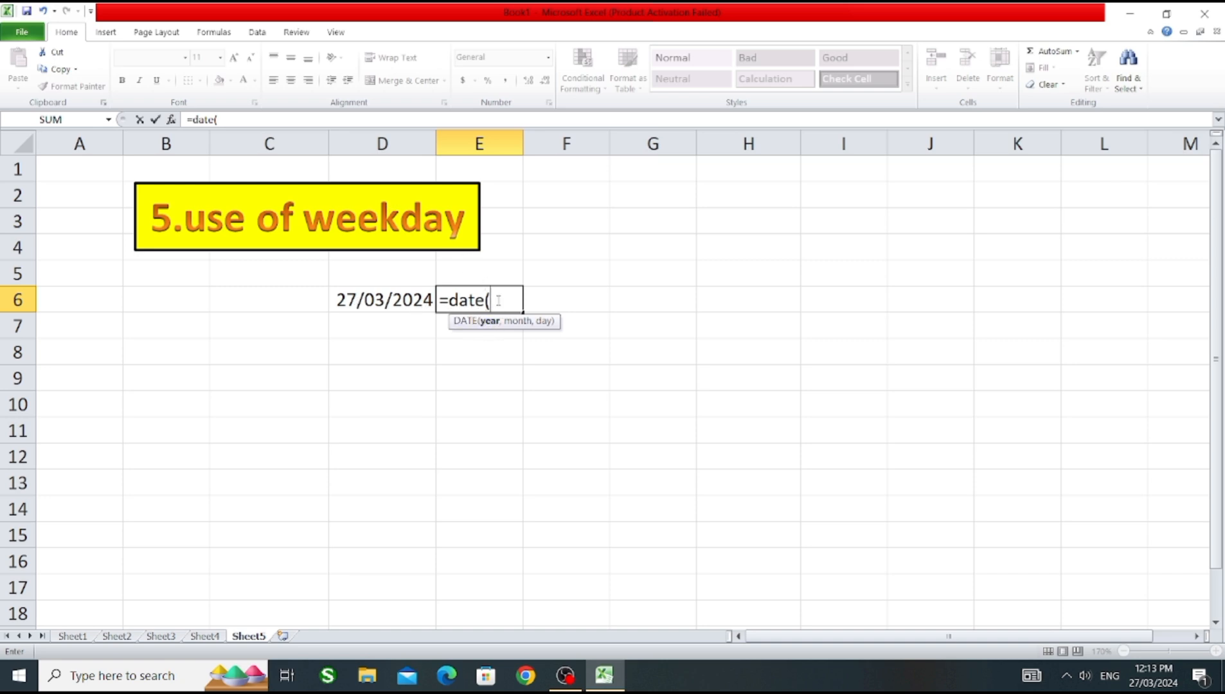
pyautogui.write('2024')
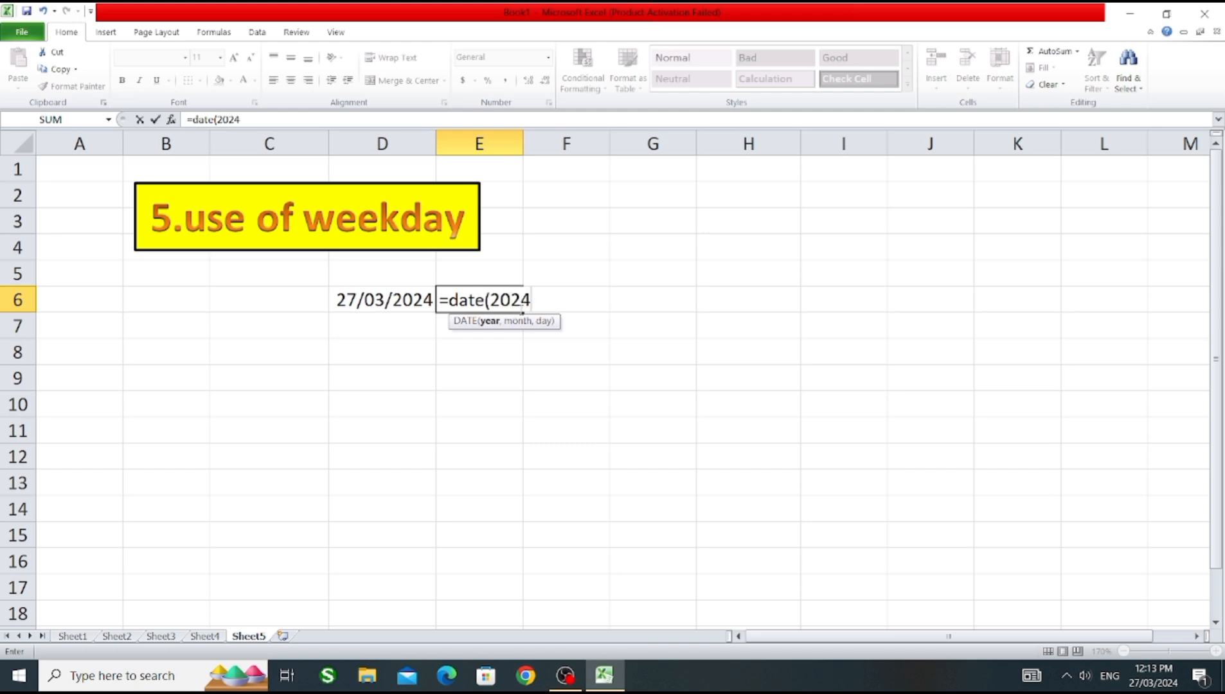
pyautogui.write(',3,27')
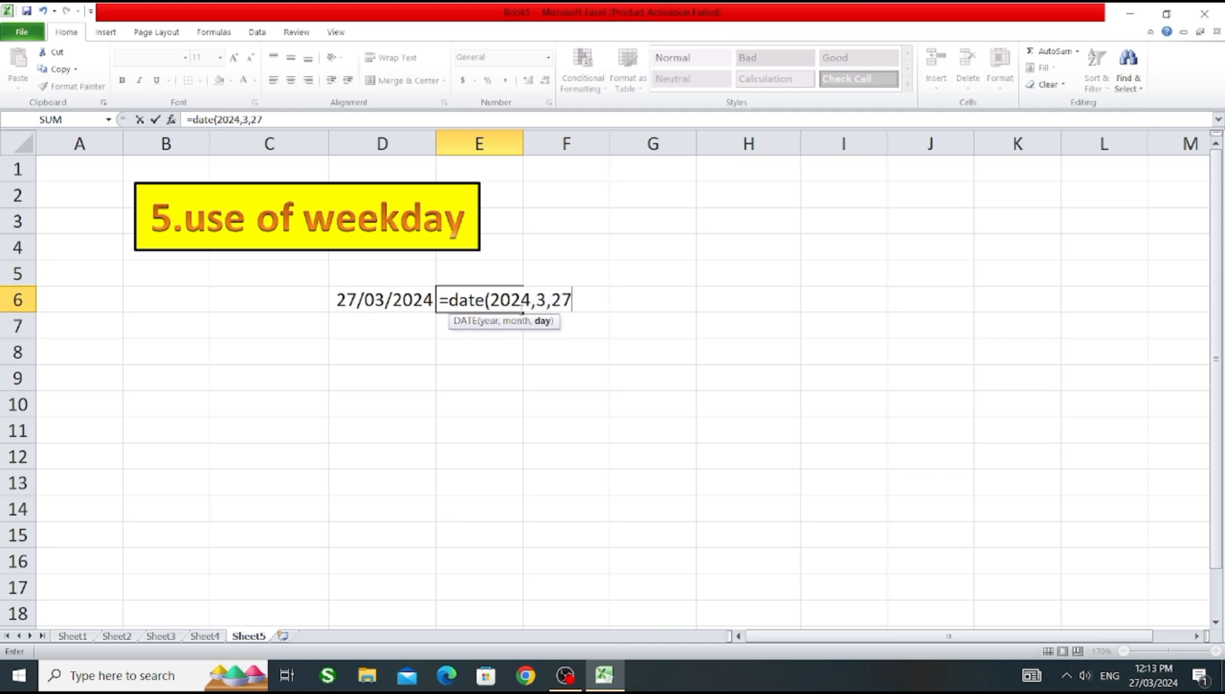
pyautogui.write(')')
pyautogui.press('Return')
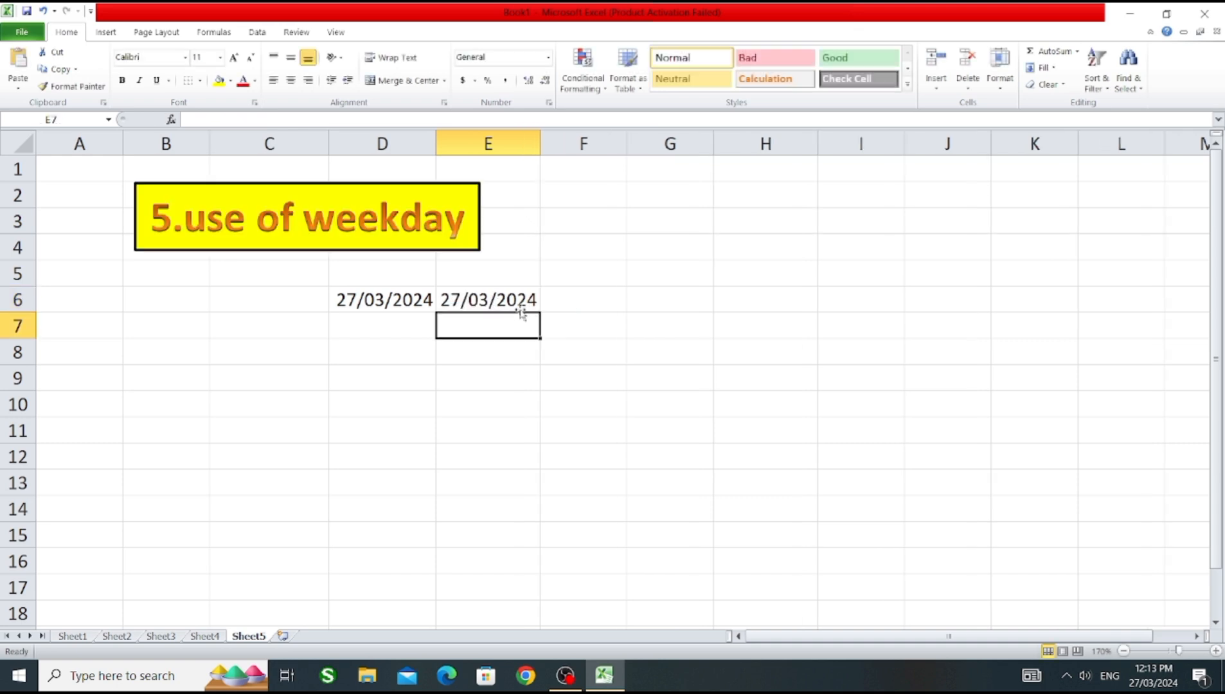
pyautogui.click(470, 300)
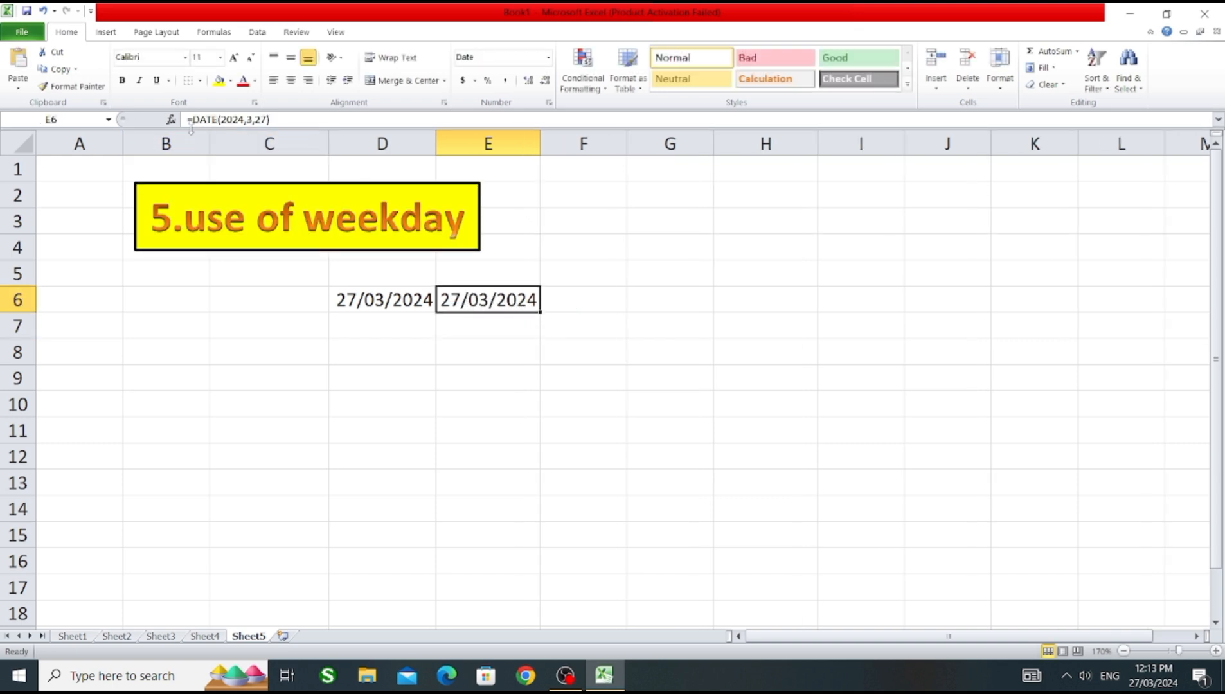
# Enter the formula =WEEKDAY(E6) in cell F6 to return the weekday number of the date in E6
pyautogui.click(596, 302)
pyautogui.write('=')
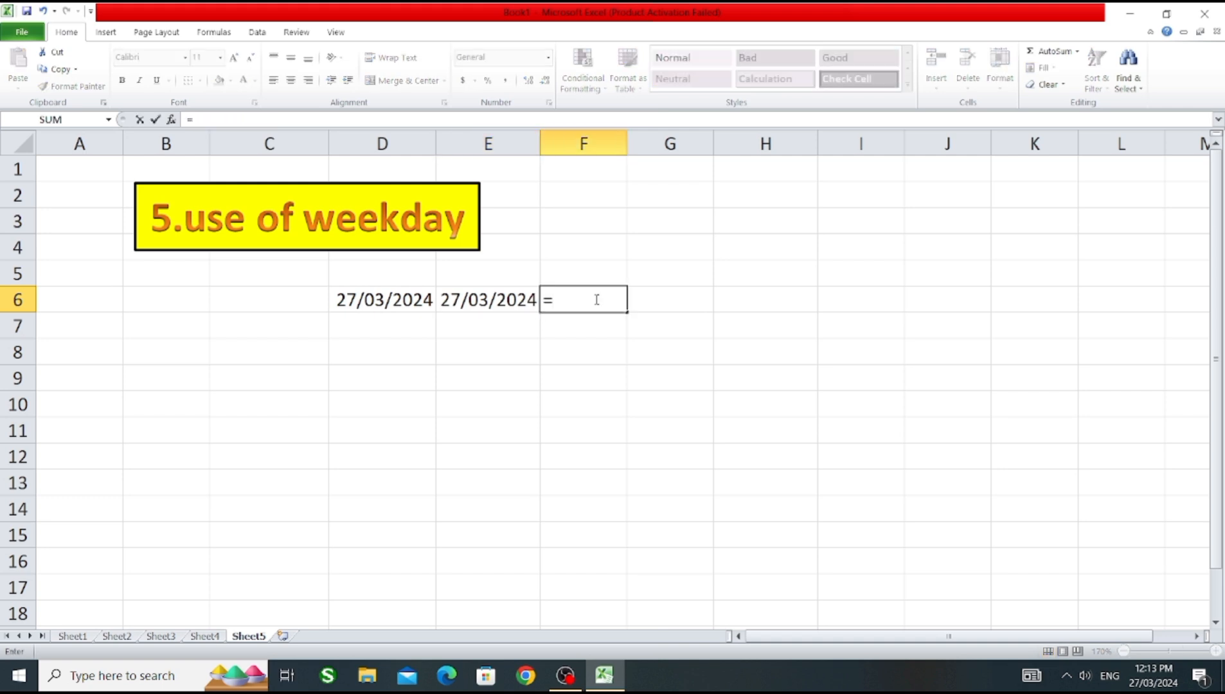
pyautogui.write('weekd')
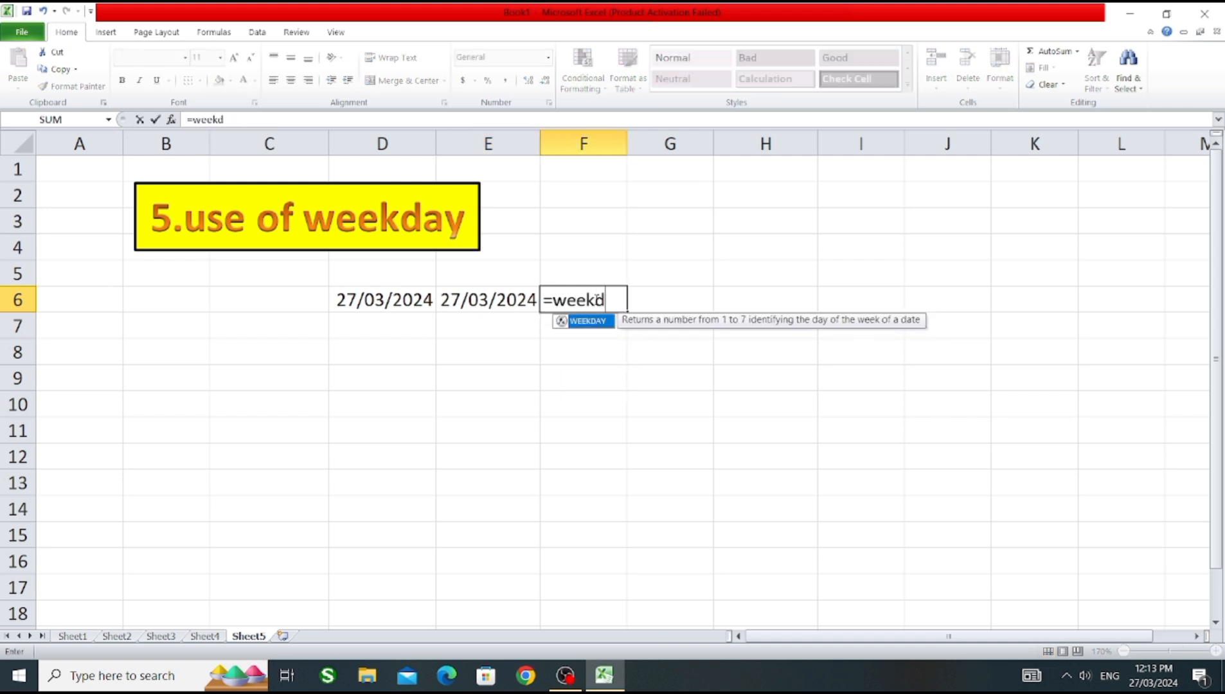
pyautogui.write('ay(')
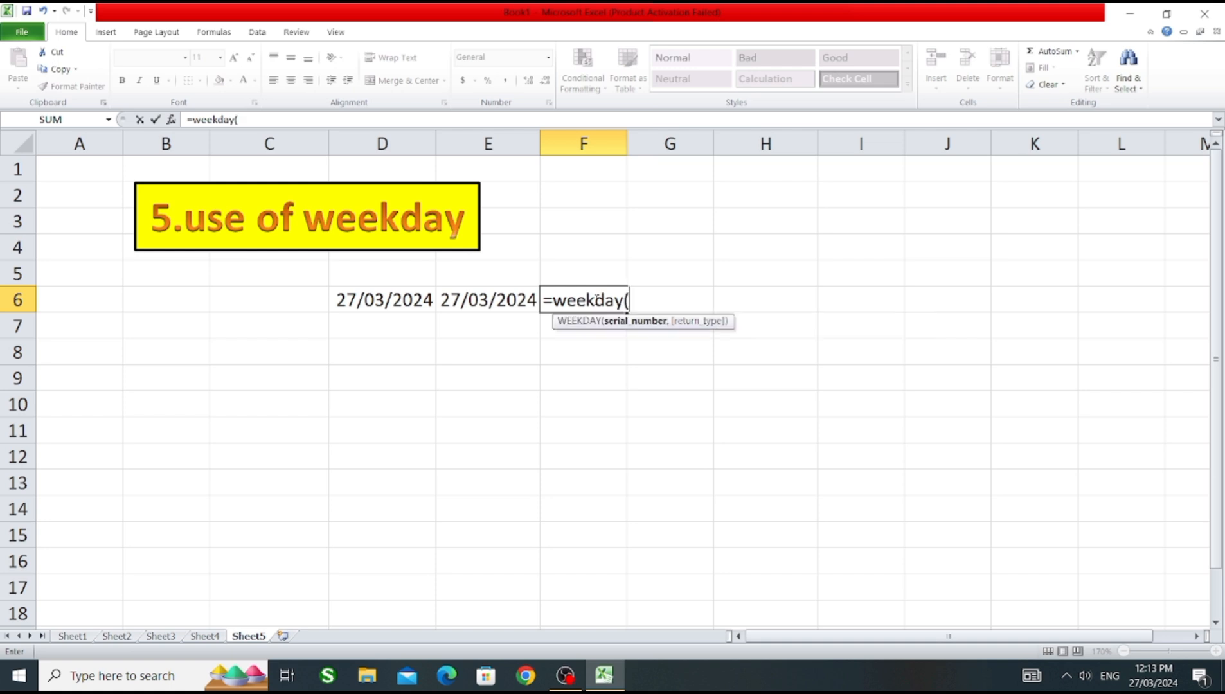
pyautogui.click(494, 299)
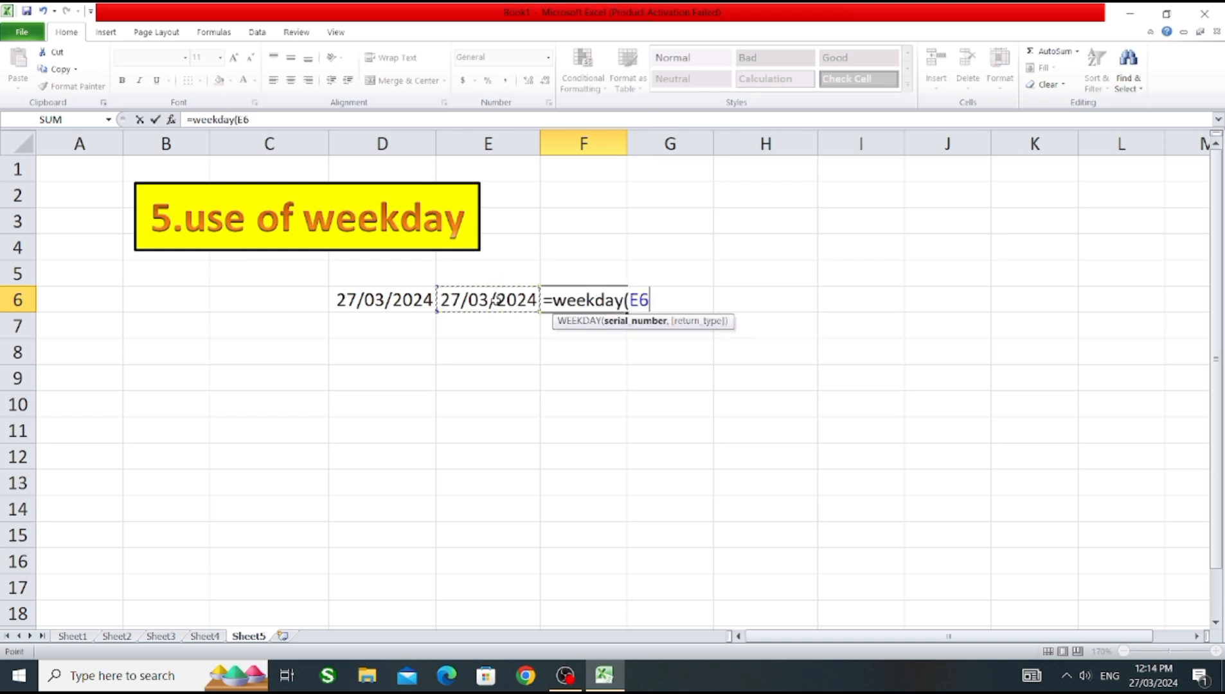
pyautogui.write(')')
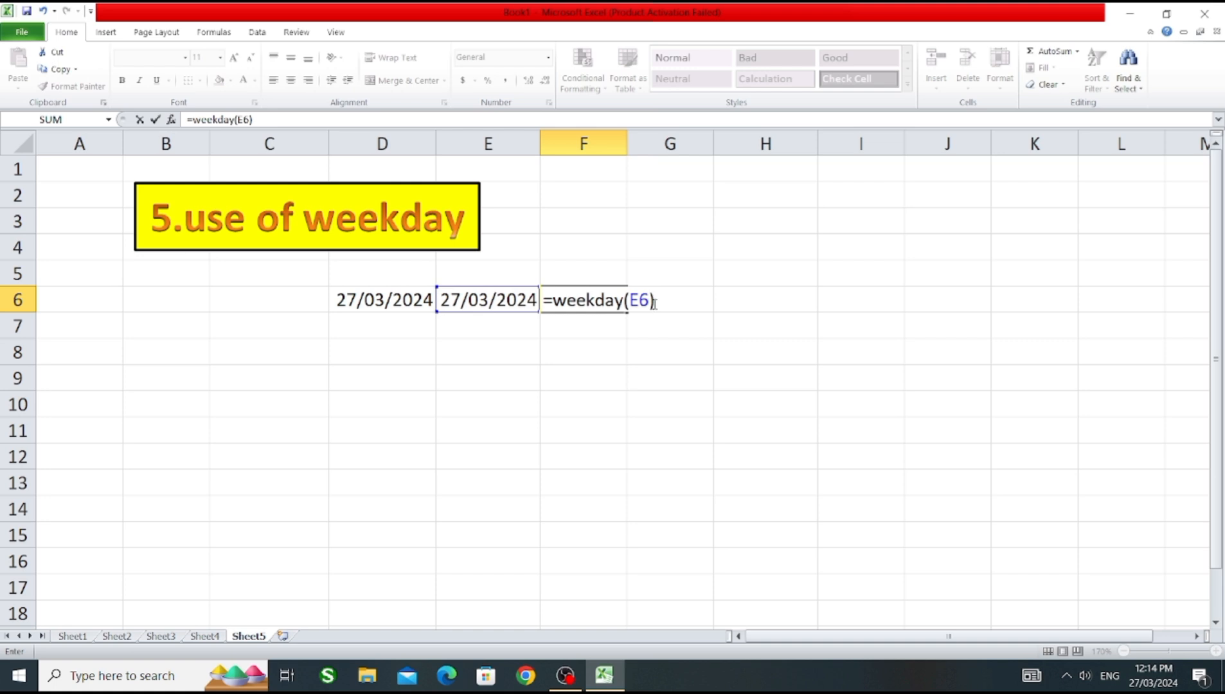
pyautogui.press('Return')
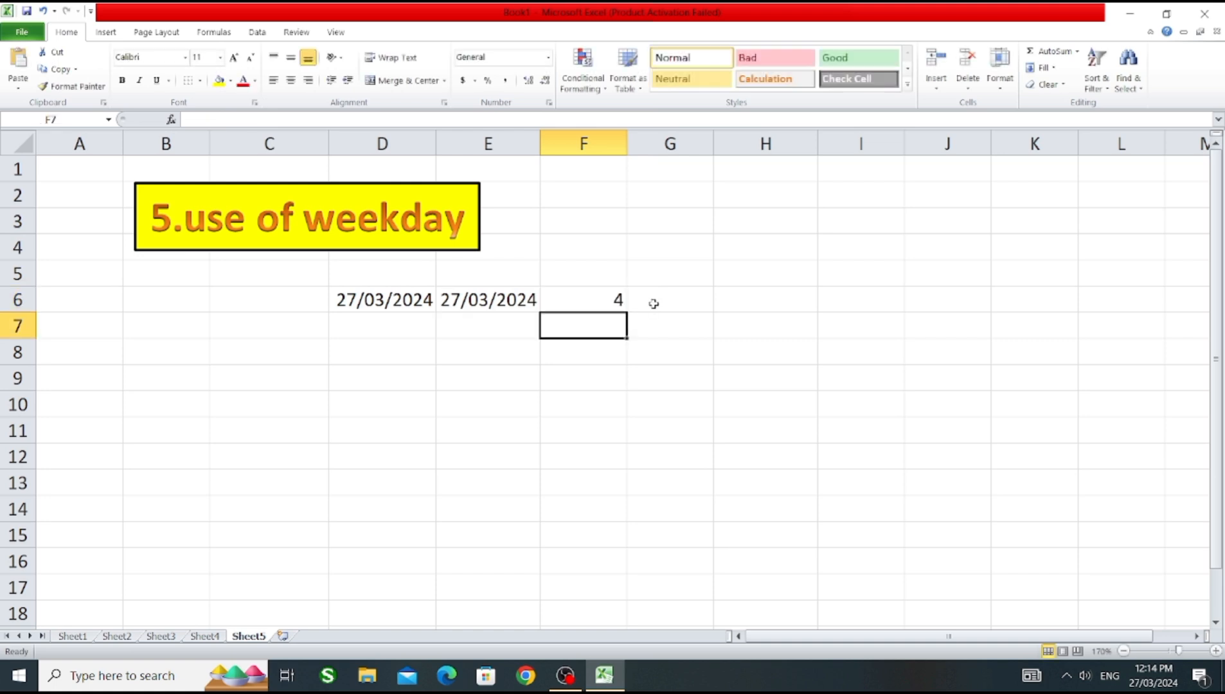
pyautogui.click(591, 303)
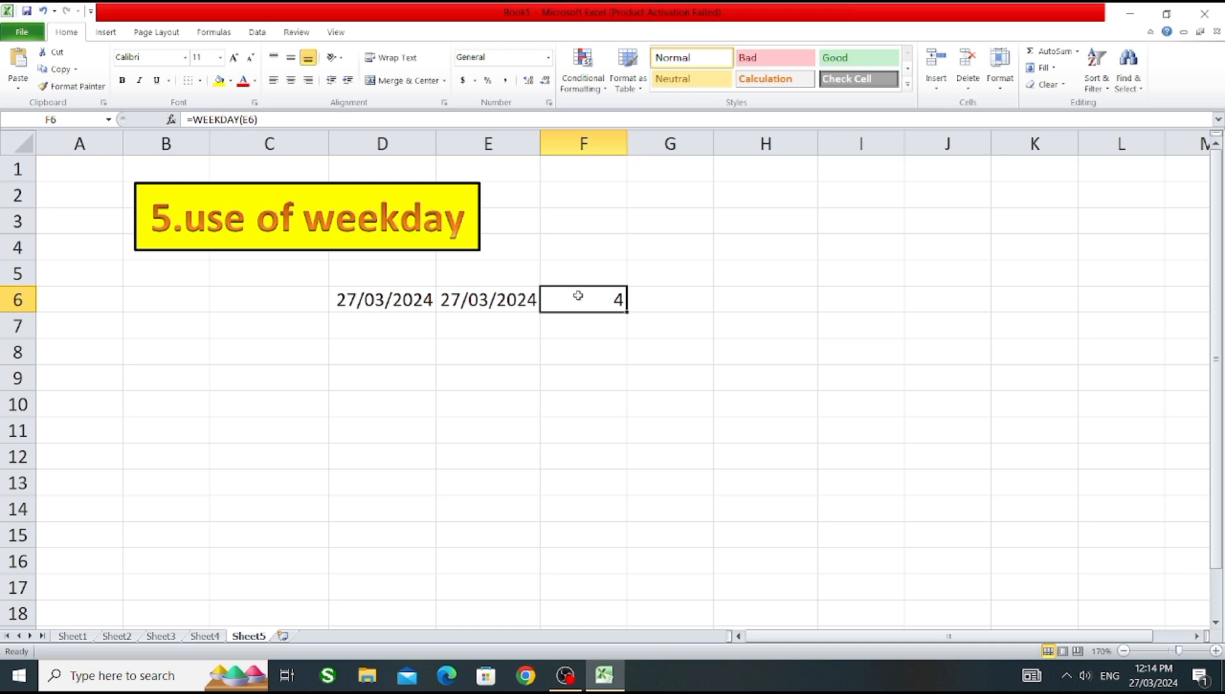
# Add the heading "day" in cell H6 and fill the numbers 1 to 7 down cells H7 to H13
pyautogui.click(778, 295)
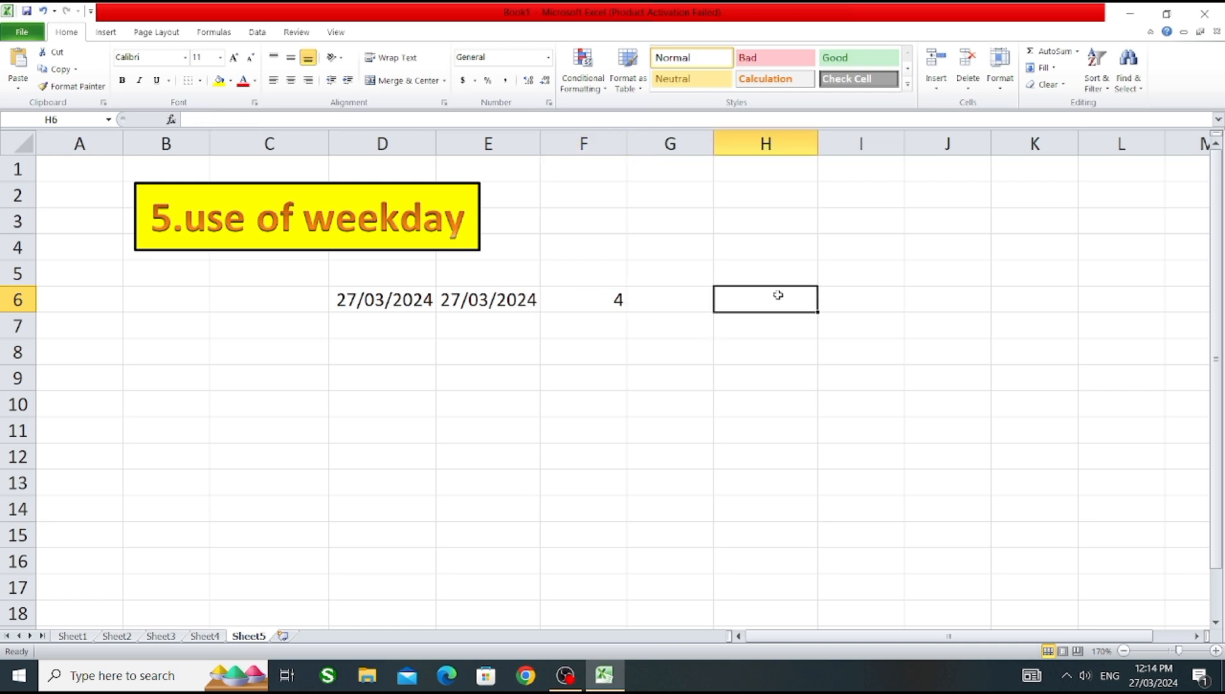
pyautogui.write('day')
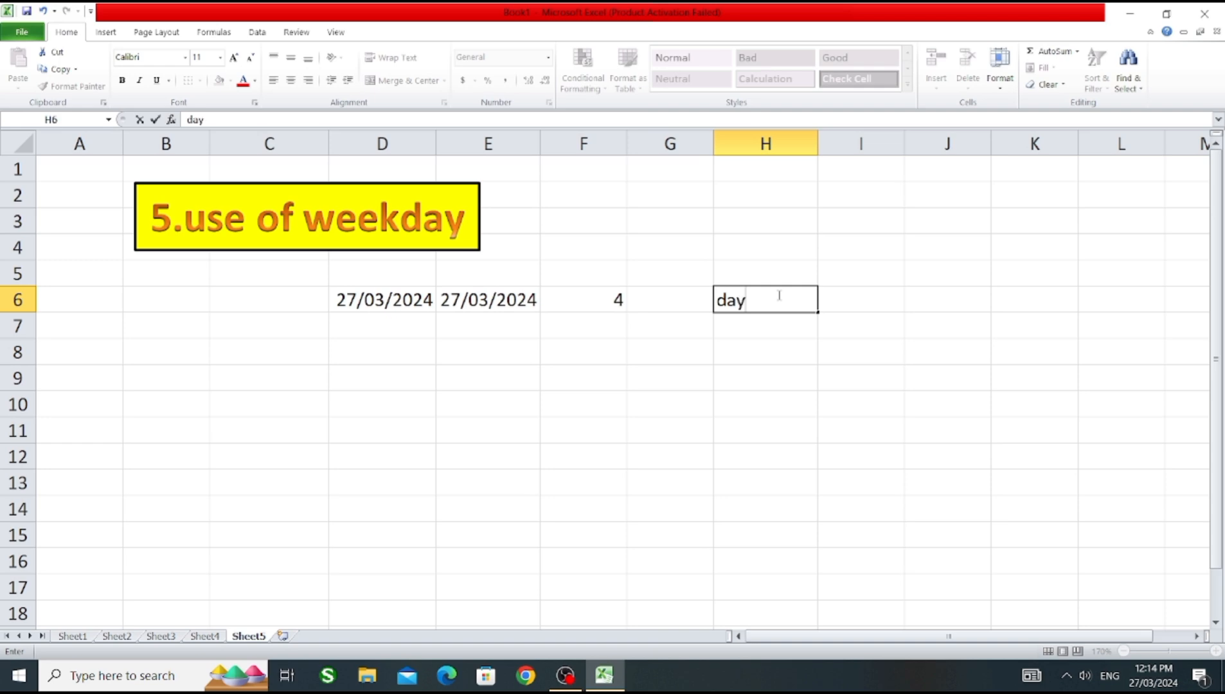
pyautogui.press('Return')
pyautogui.write('1')
pyautogui.press('Return')
pyautogui.write('2')
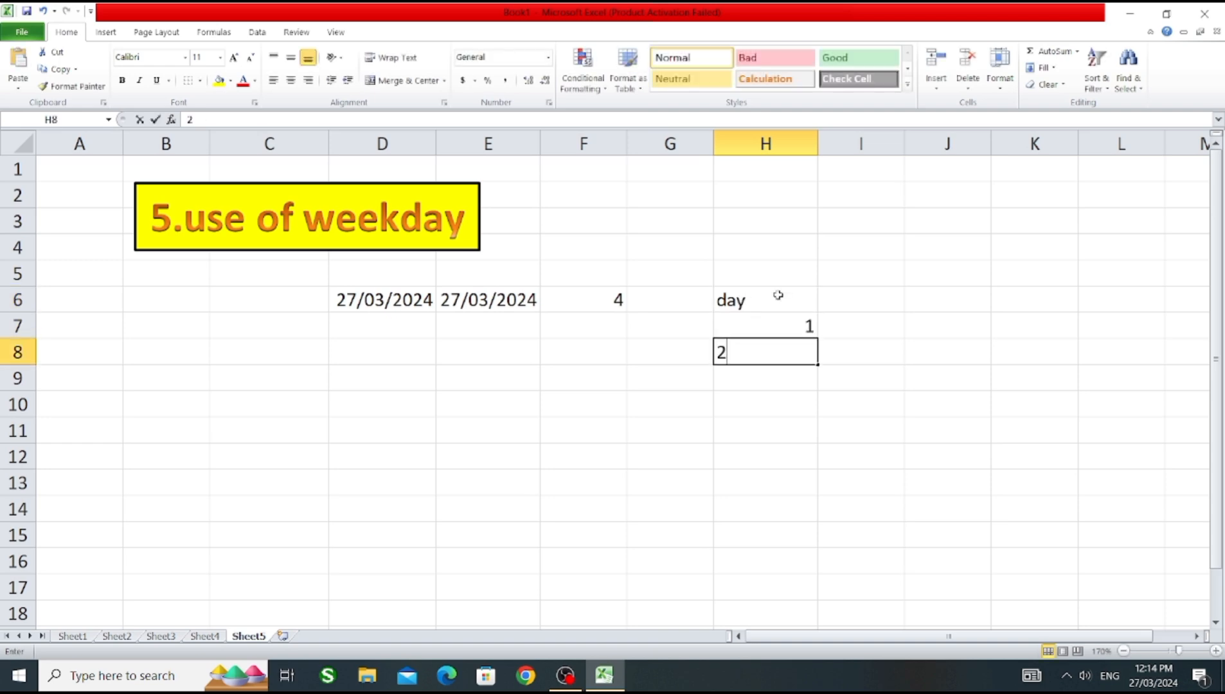
pyautogui.press('Return')
pyautogui.moveTo(785, 325); pyautogui.dragTo(818, 495)
# Enter the weekday names Sunday in cell I7 and Monday in cell I8 beside the numbers 1 and 2
pyautogui.click(861, 325)
pyautogui.write('sunday')
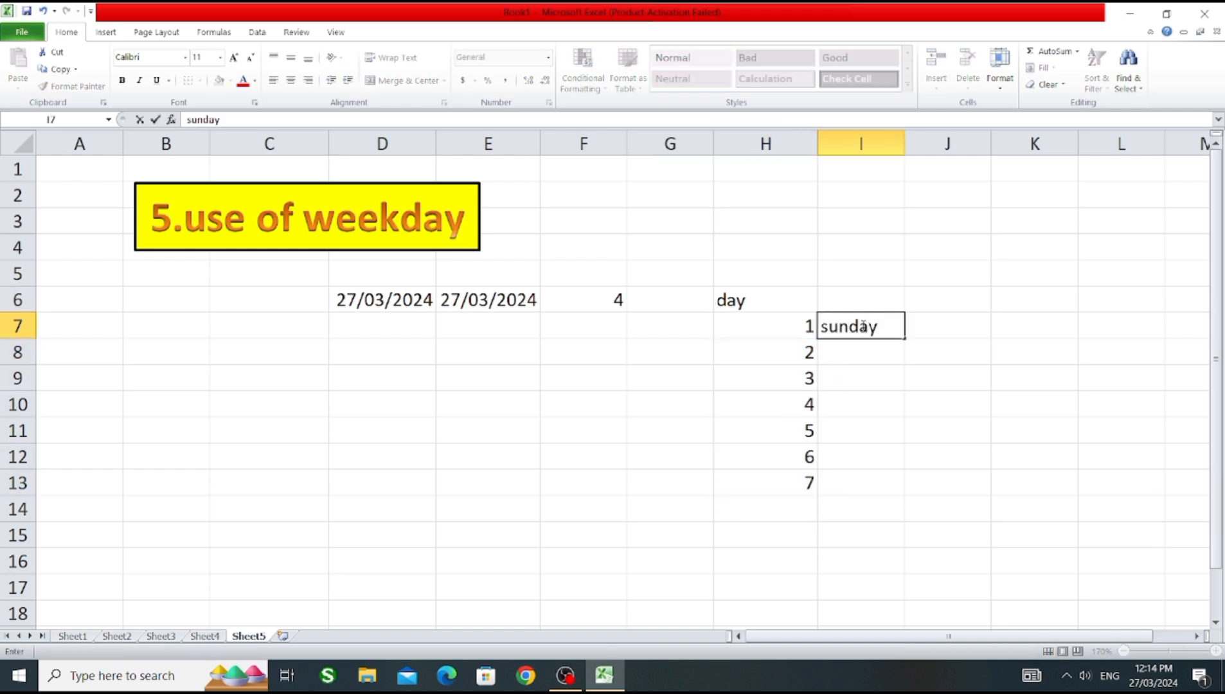
pyautogui.press('Return')
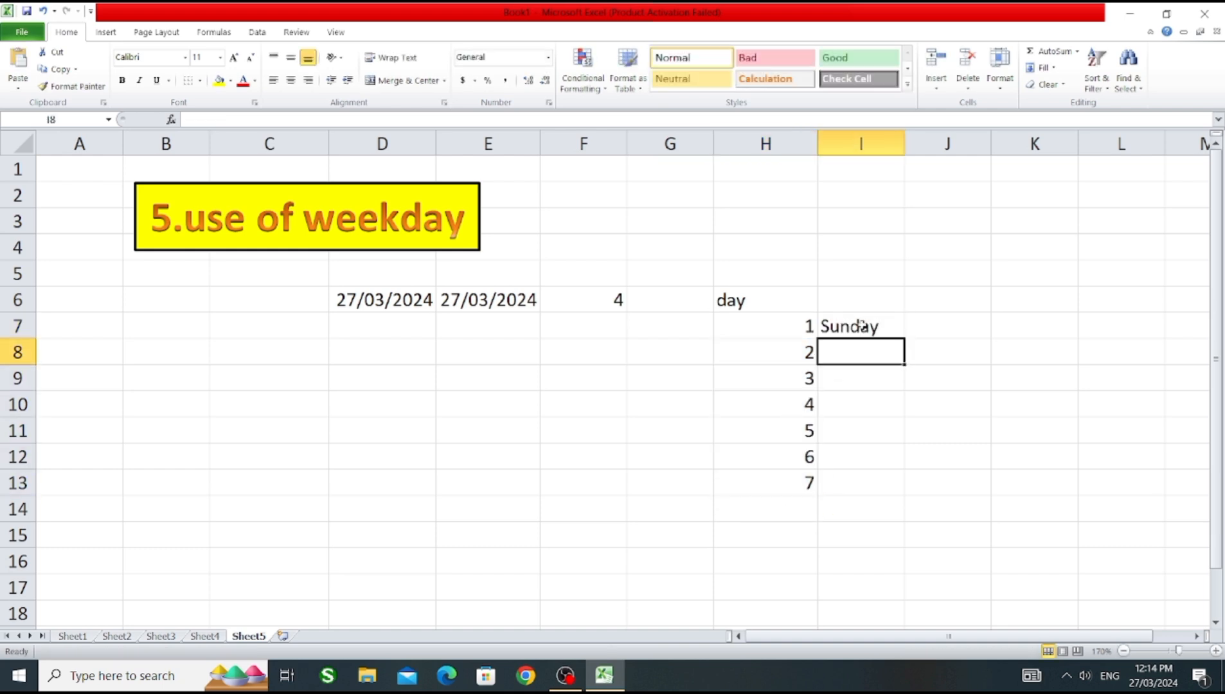
pyautogui.write('monb')
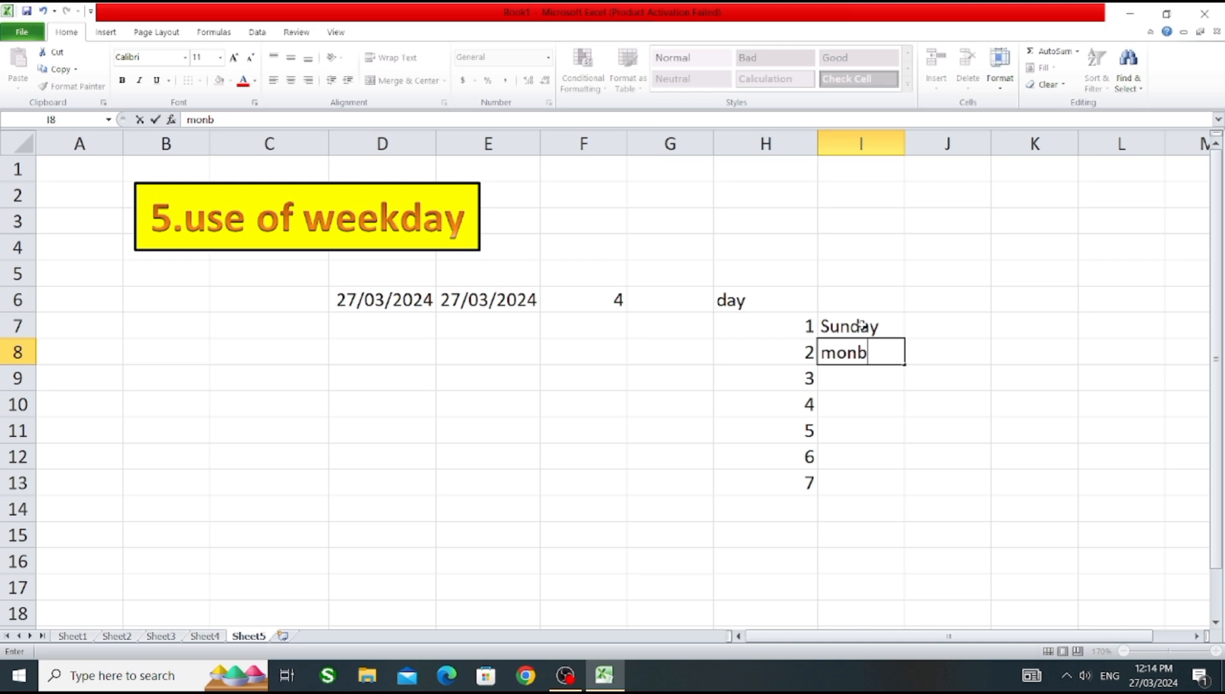
pyautogui.press('BackSpace')
pyautogui.write('day')
pyautogui.press('Return')
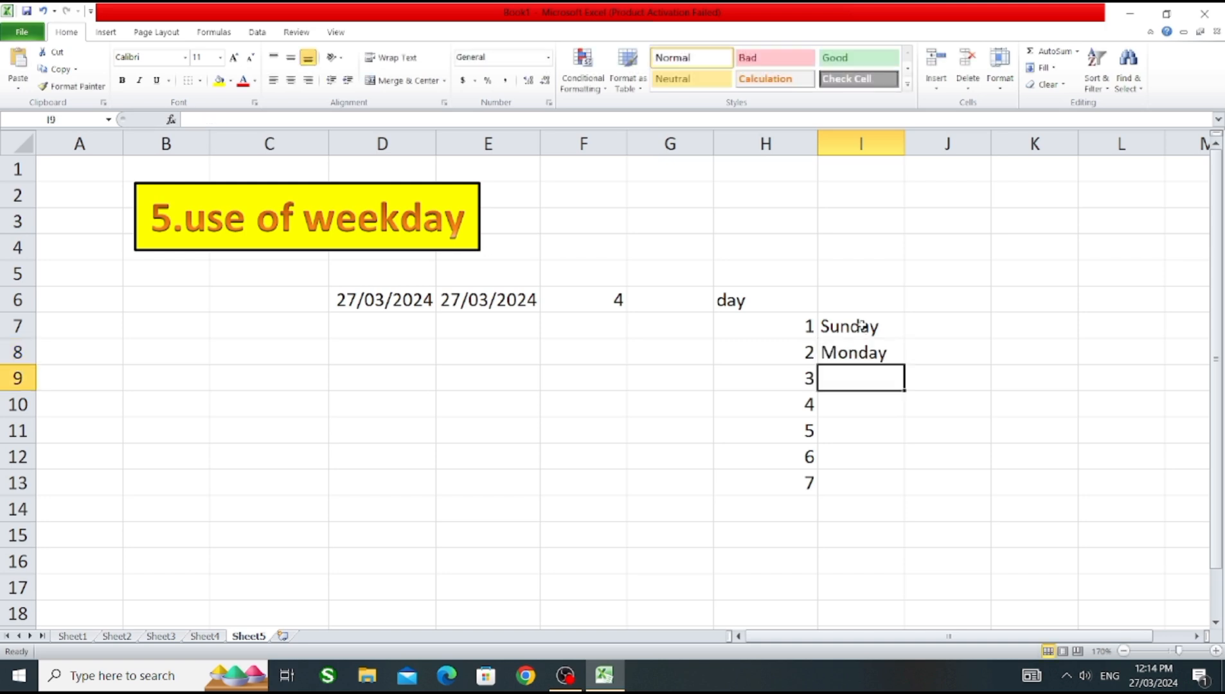
# Fill the weekday names down column I through Saturday in cell I13 and widen the column to fit them
pyautogui.moveTo(861, 325); pyautogui.dragTo(908, 493)
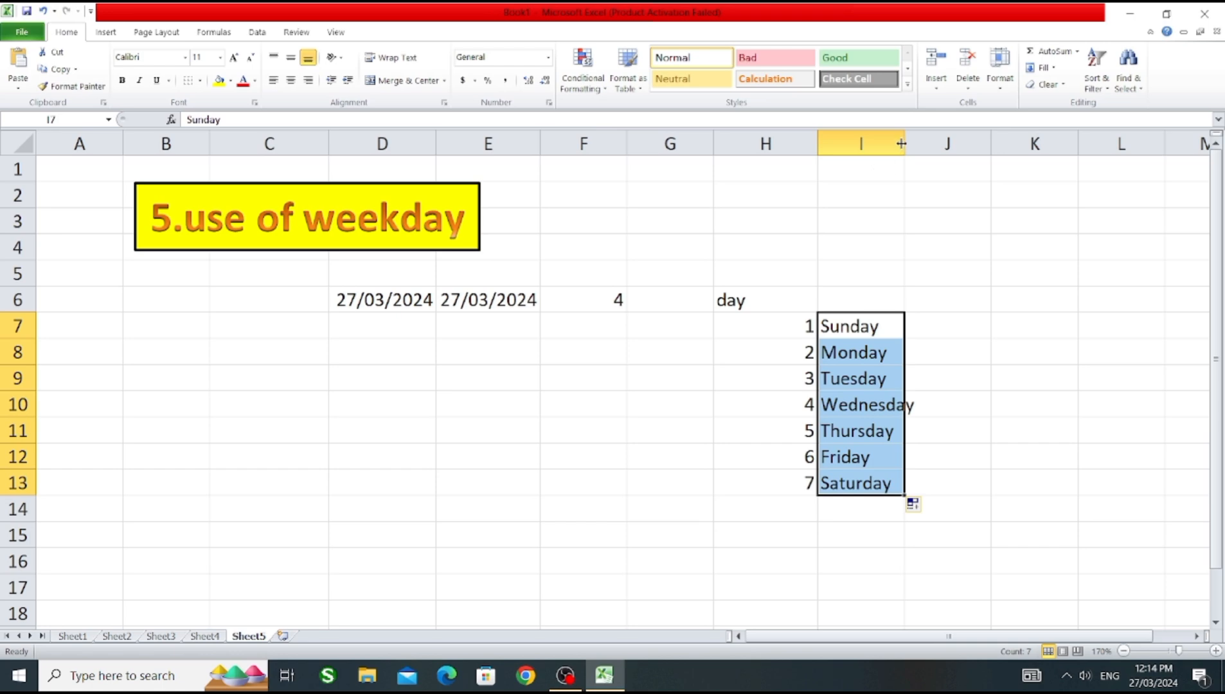
pyautogui.moveTo(904, 144); pyautogui.dragTo(933, 144)
pyautogui.click(965, 228)
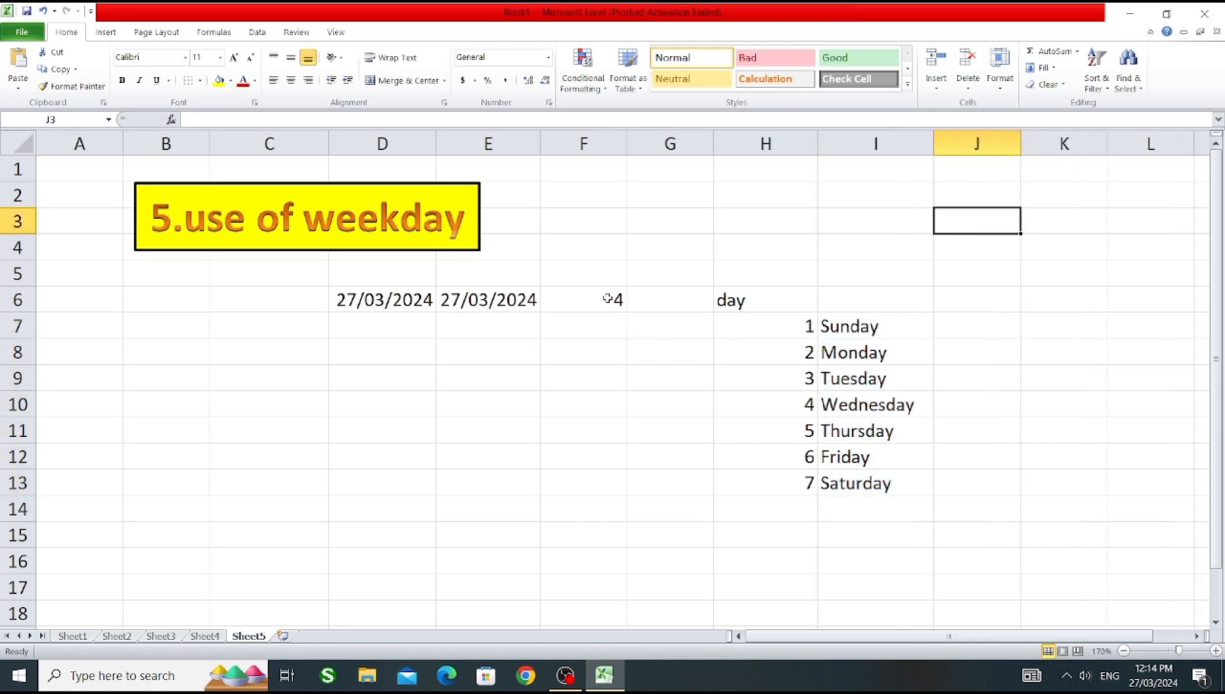
# Highlight the weekday result in cell F6 and the matching Wednesday in cell I10 with yellow fill
pyautogui.click(610, 300)
pyautogui.click(223, 82)
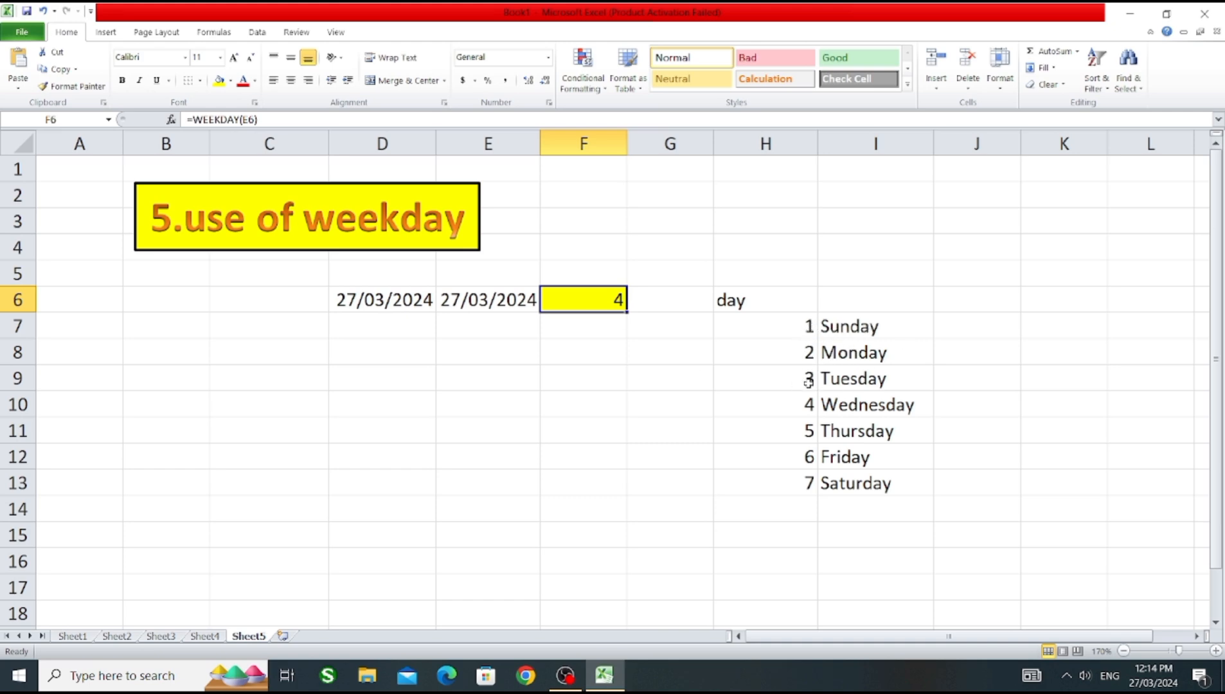
pyautogui.click(864, 421)
pyautogui.click(852, 409)
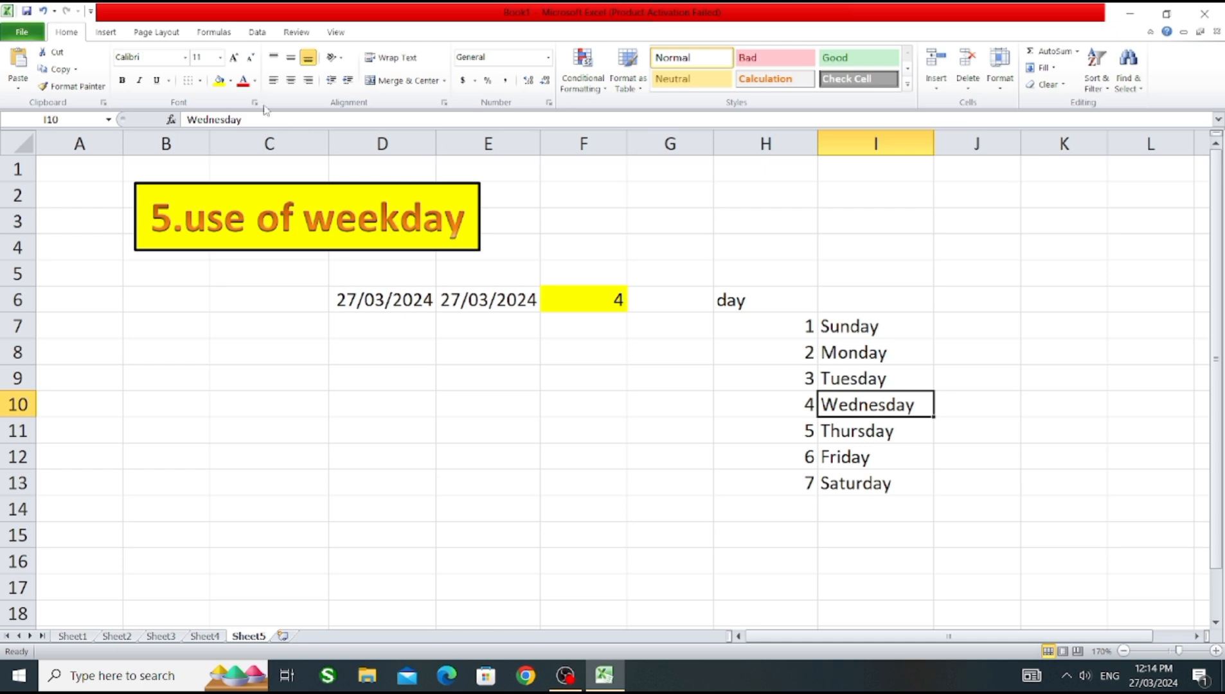
pyautogui.click(220, 80)
pyautogui.click(597, 300)
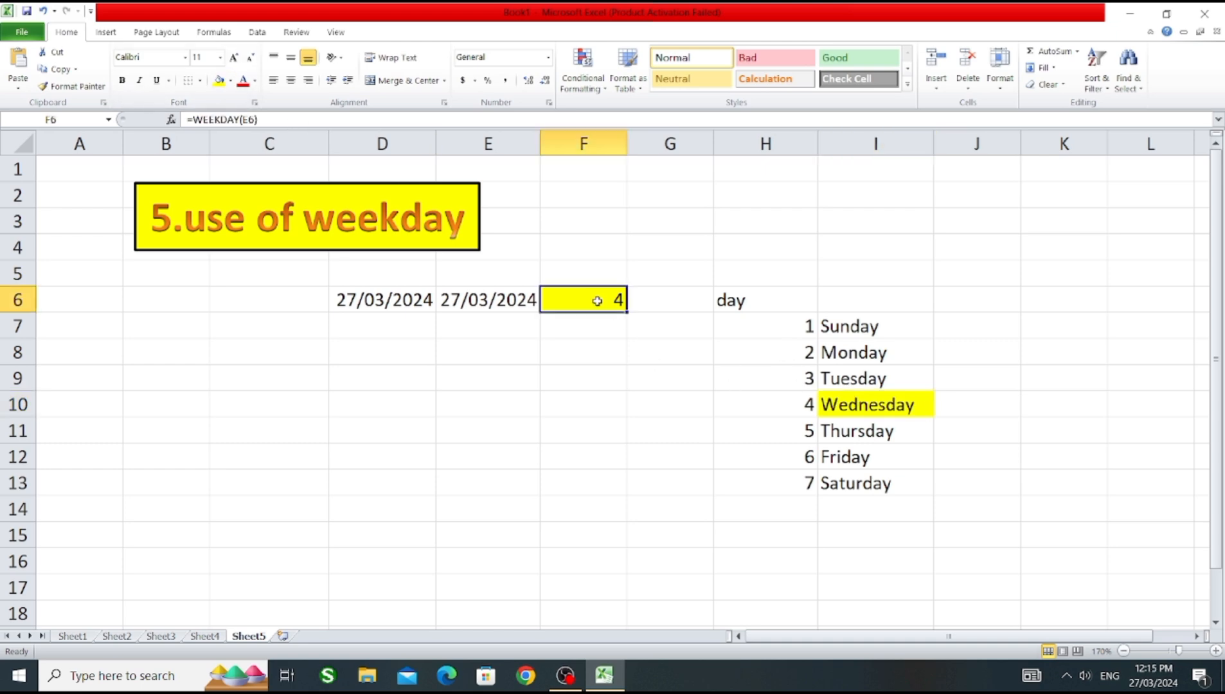
# Enter the formula =DATE(2024,3,28) in cell E7 to build a second sample date
pyautogui.click(465, 326)
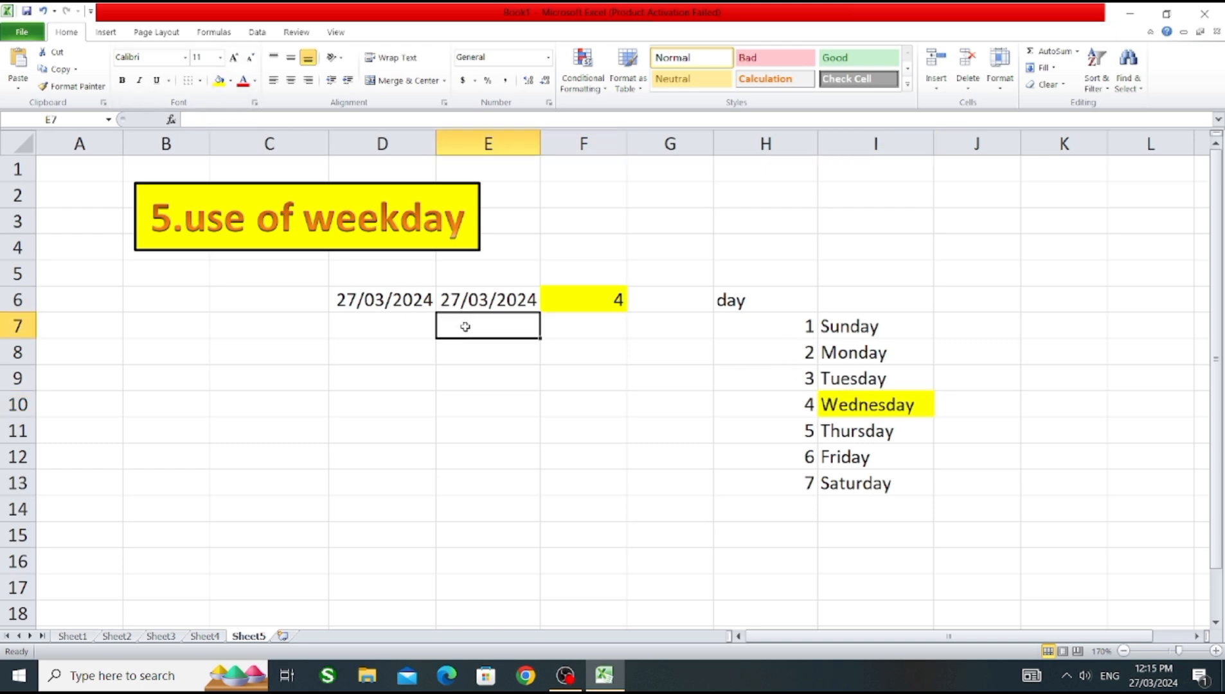
pyautogui.write('28/')
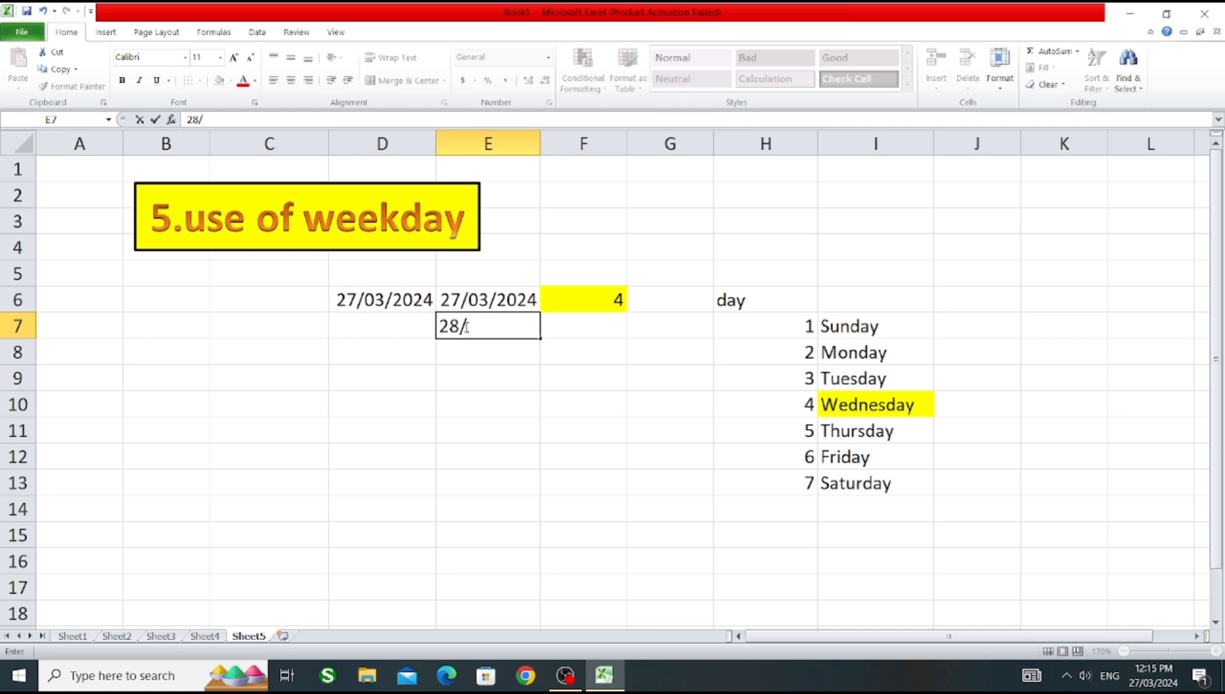
pyautogui.write('03/2024')
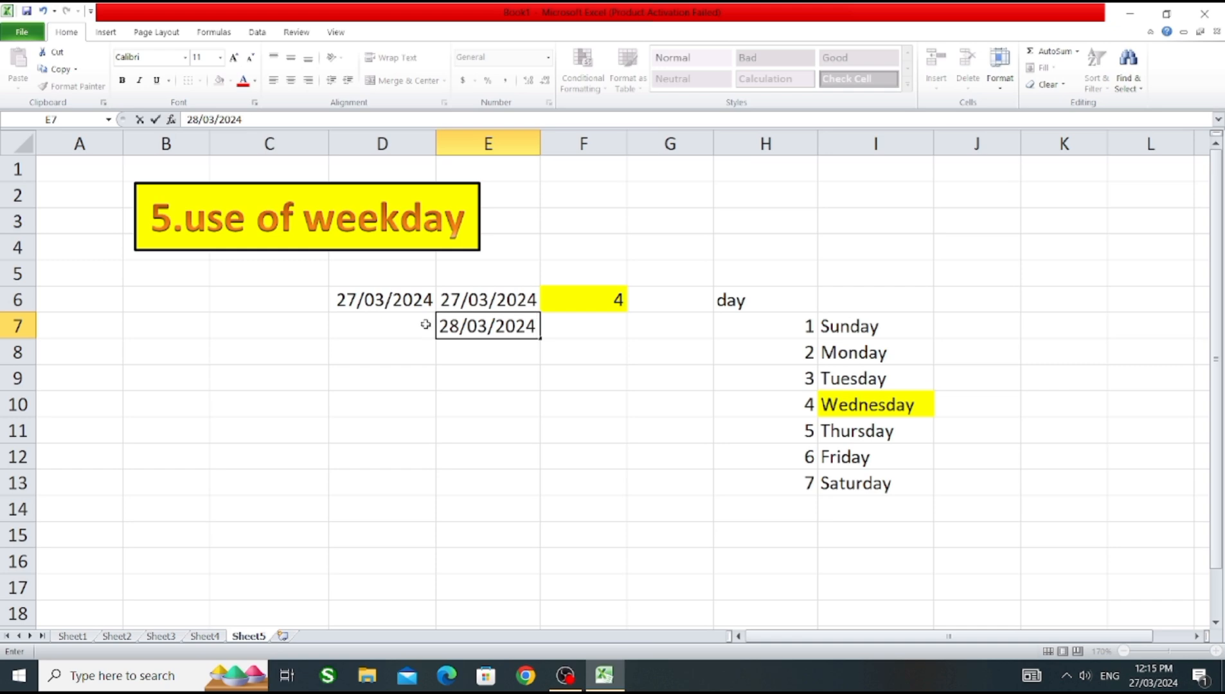
pyautogui.moveTo(537, 326); pyautogui.dragTo(428, 326)
pyautogui.write('=da')
pyautogui.write('te(')
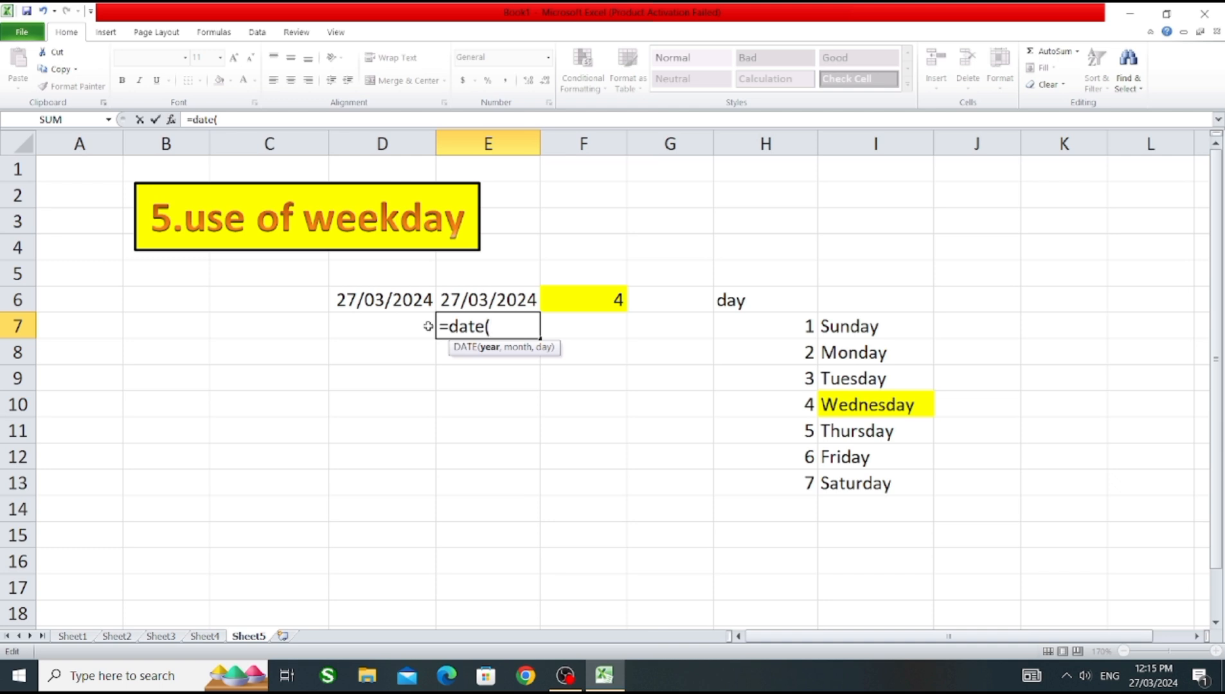
pyautogui.write('2024,3,2')
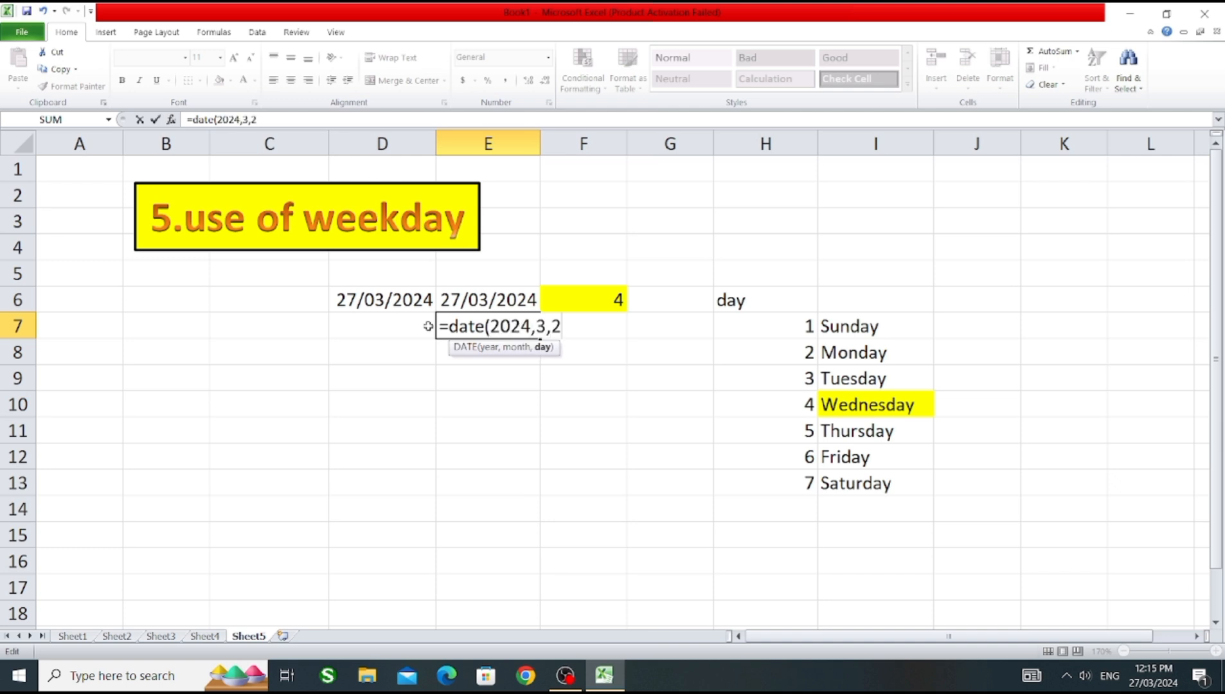
pyautogui.write('8)')
pyautogui.press('Return')
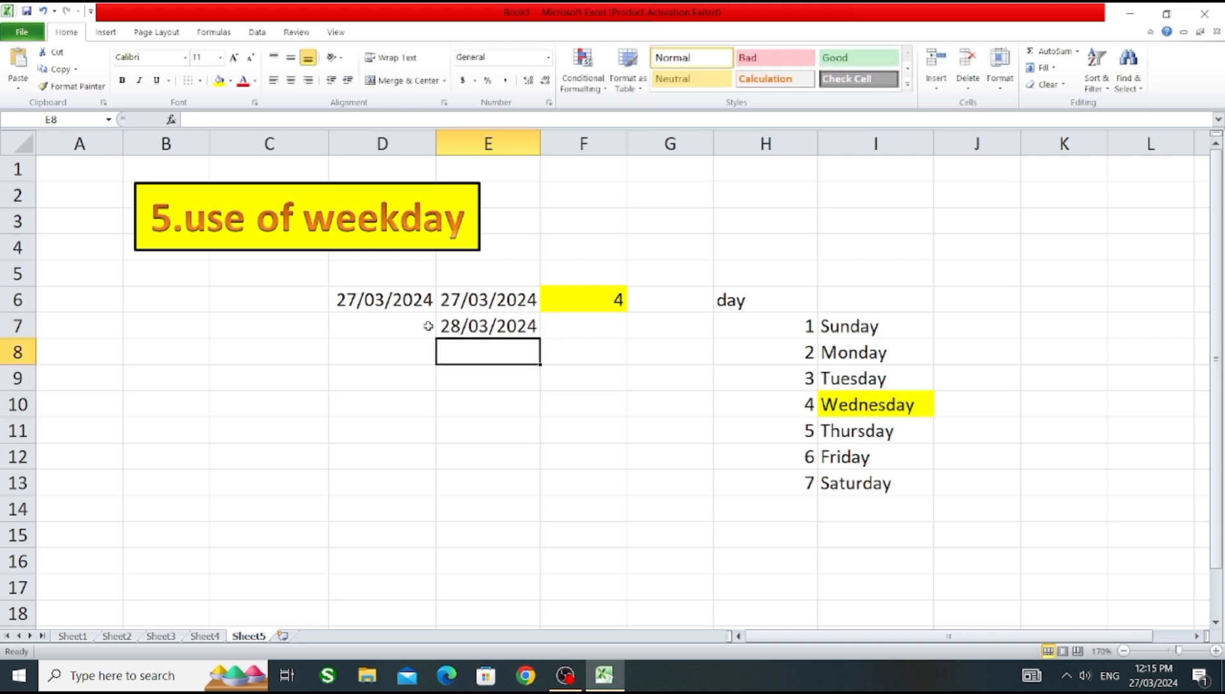
# Enter the formula =WEEKDAY(E7) in cell F7 to return the weekday number of the second date
pyautogui.click(555, 325)
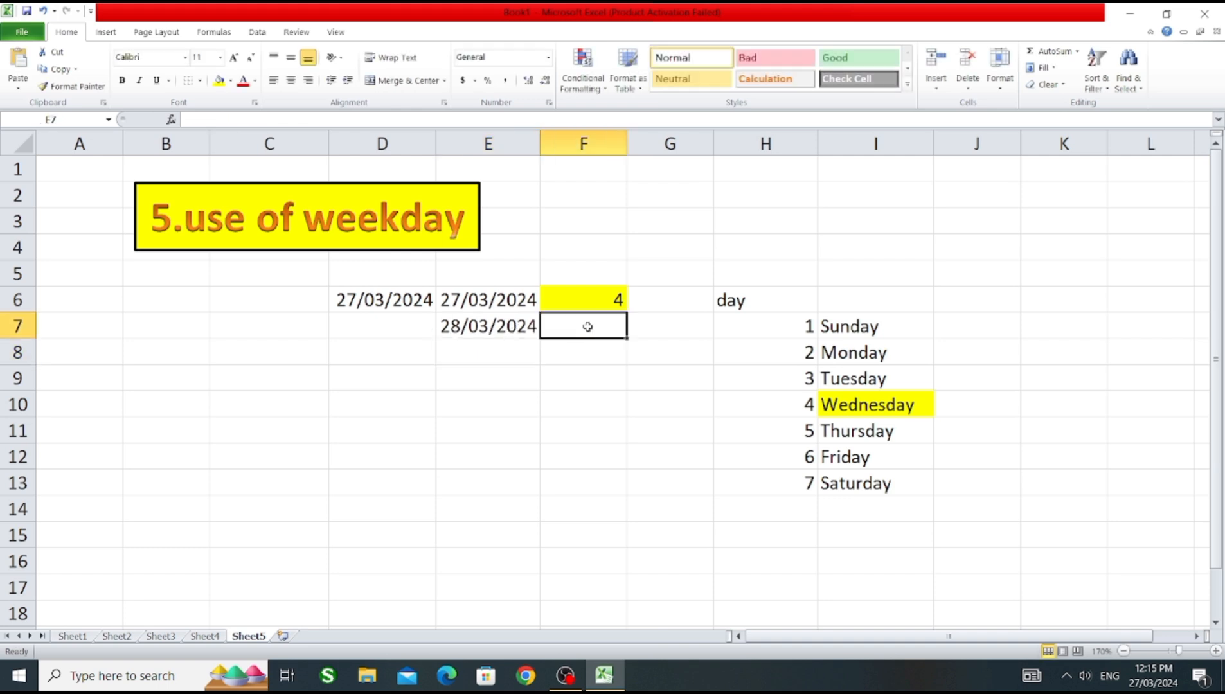
pyautogui.write('=weekday')
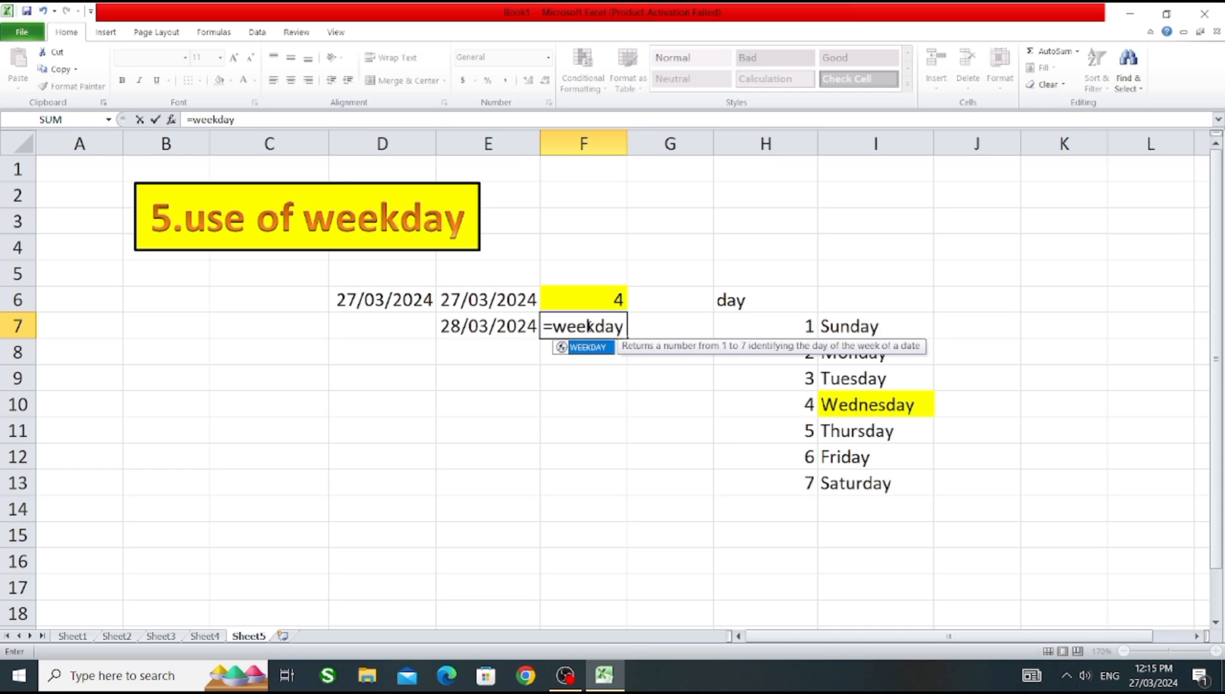
pyautogui.write('(')
pyautogui.click(504, 327)
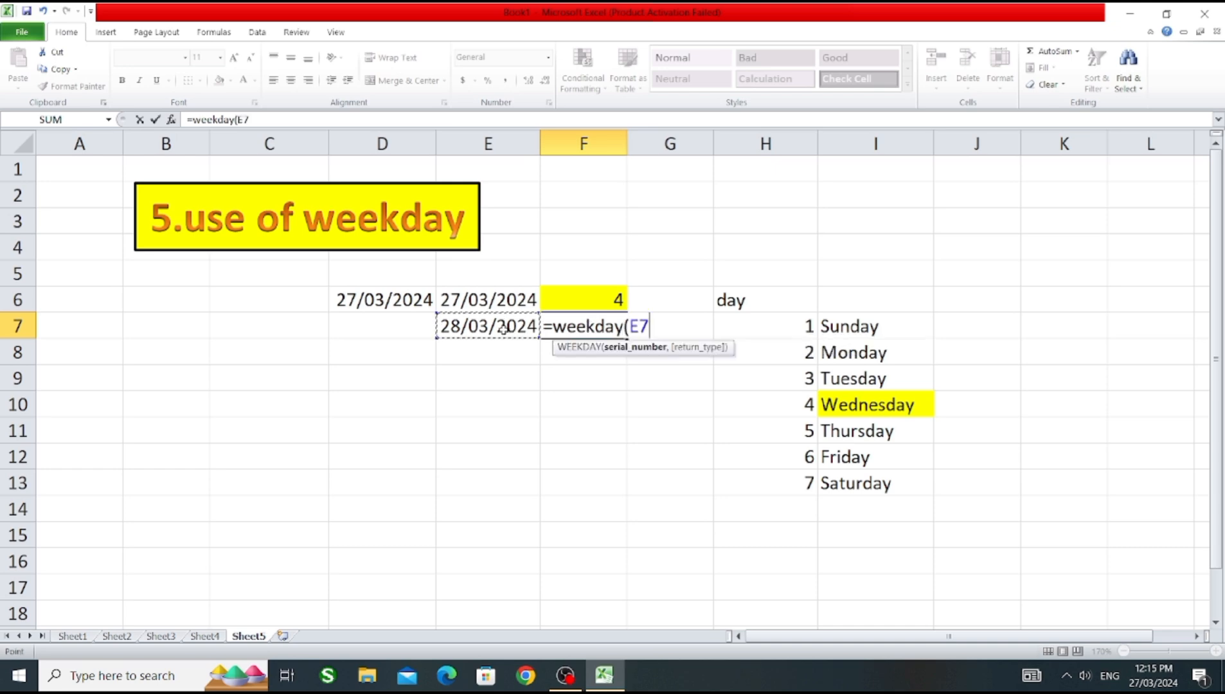
pyautogui.write(')')
pyautogui.press('Return')
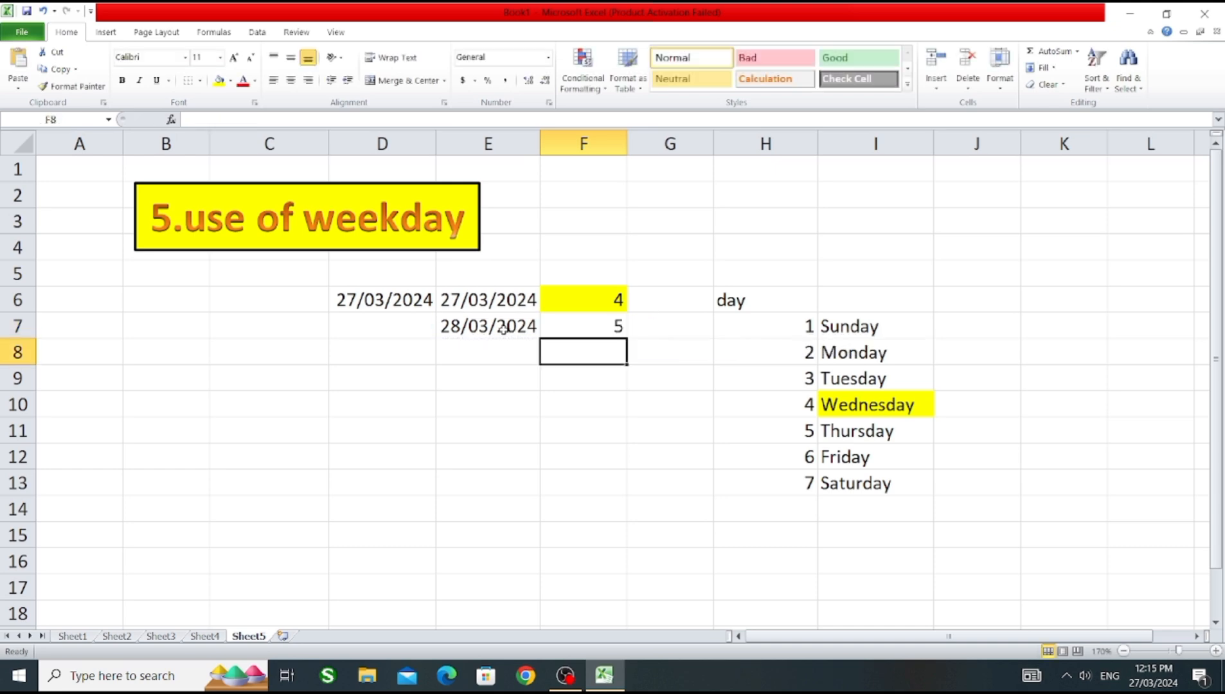
# Highlight the weekday result in cell F7 and the matching Thursday in cell I11 with yellow fill
pyautogui.click(586, 326)
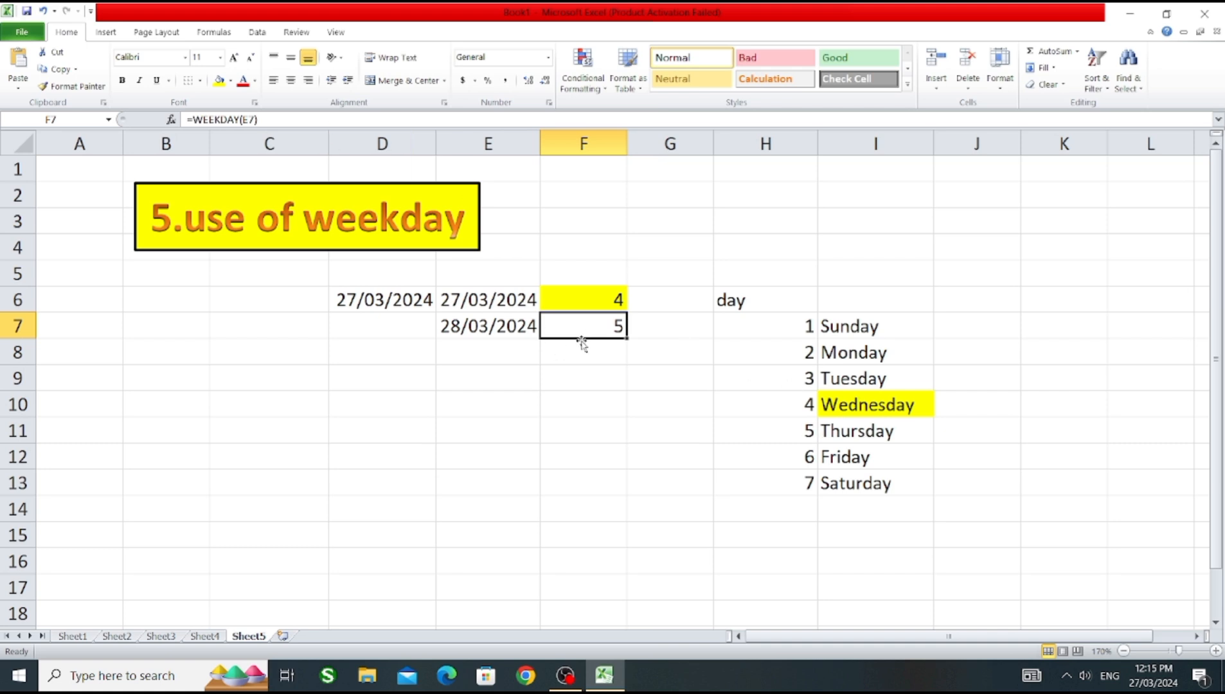
pyautogui.click(226, 81)
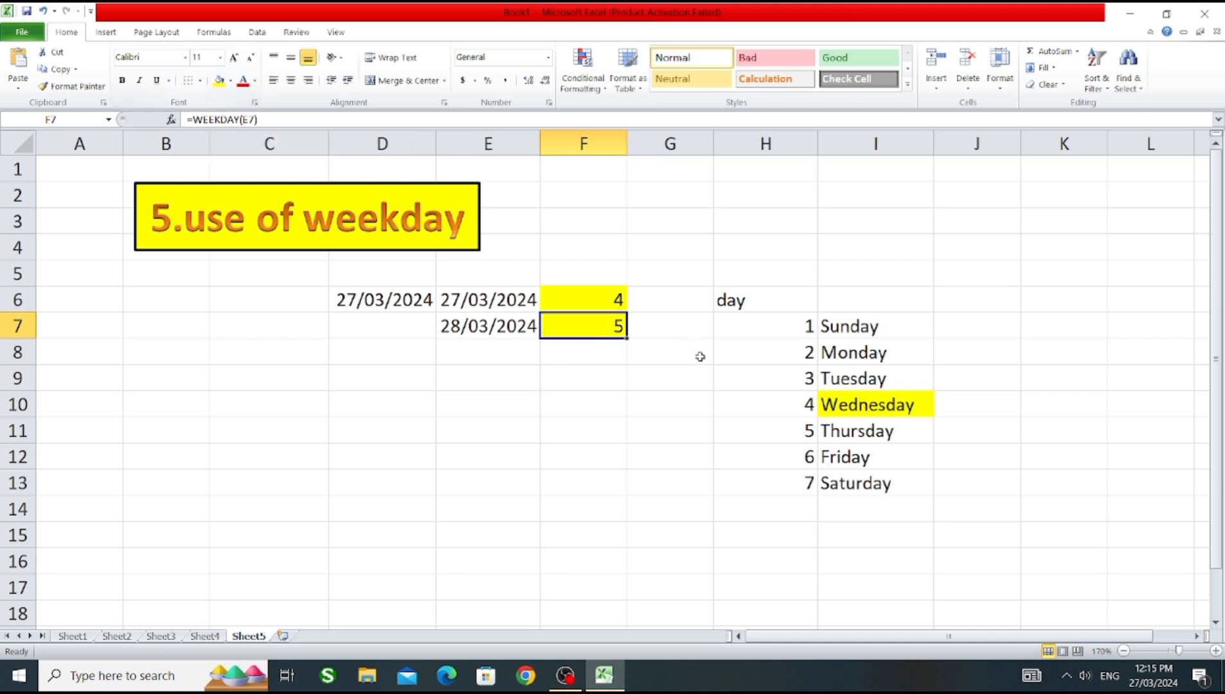
pyautogui.click(873, 439)
pyautogui.click(219, 81)
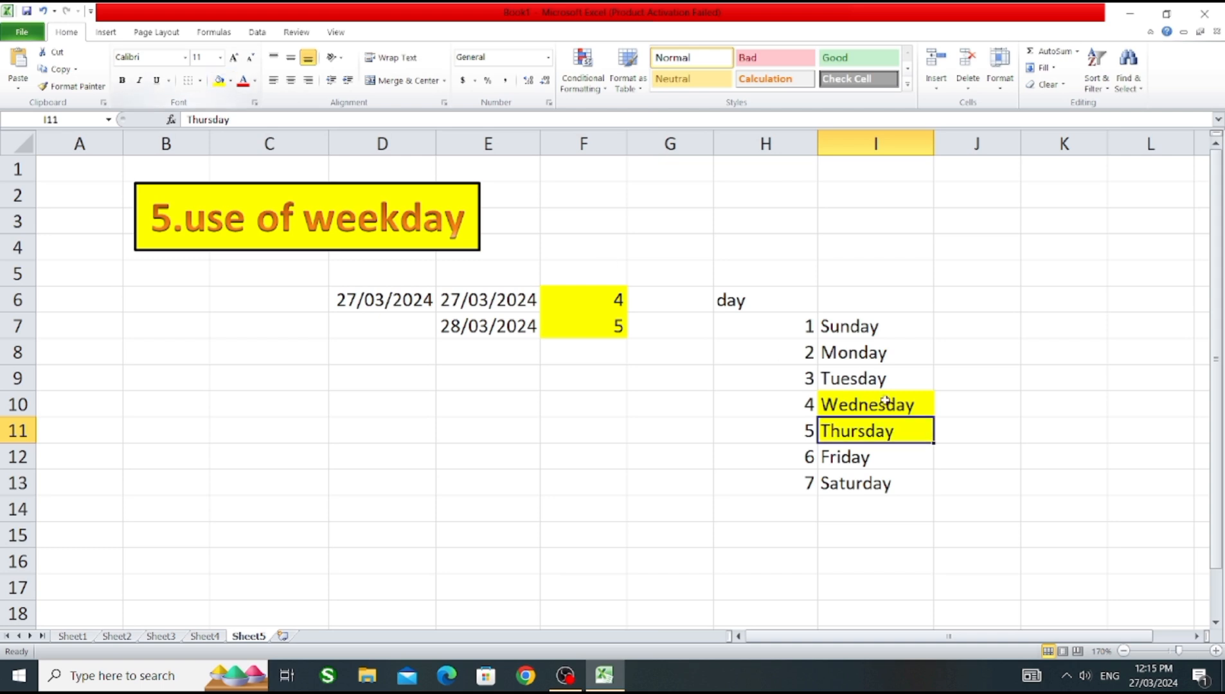
pyautogui.click(997, 427)
pyautogui.click(865, 431)
pyautogui.click(978, 435)
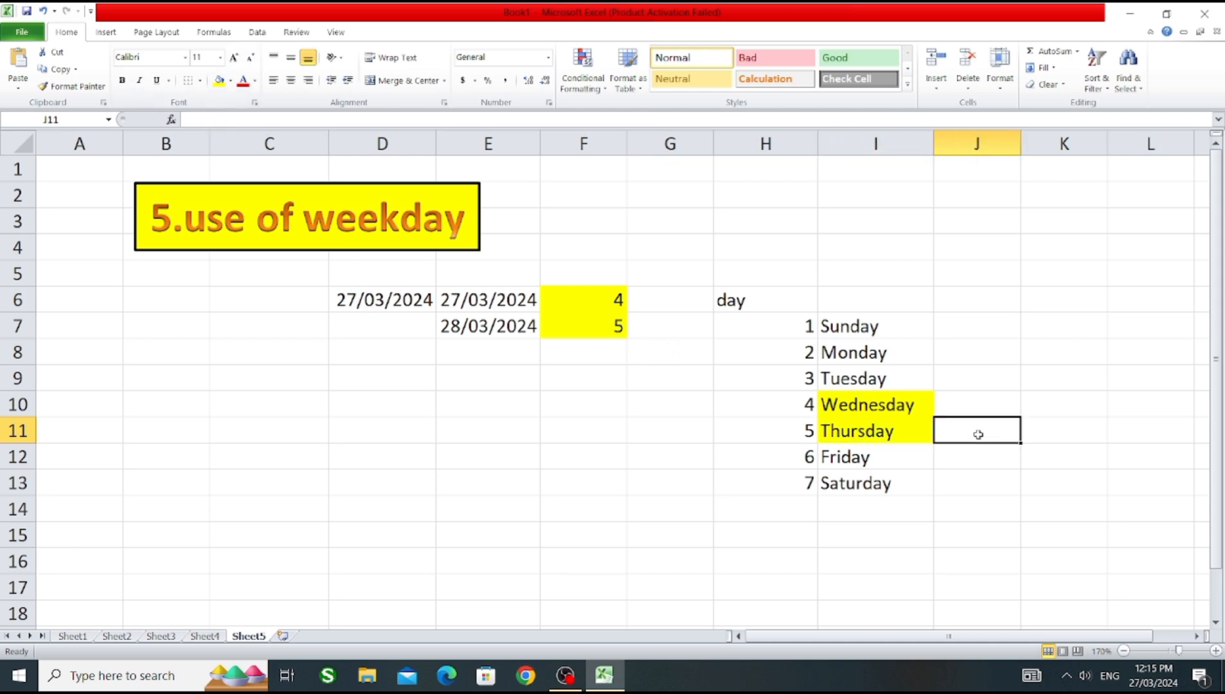